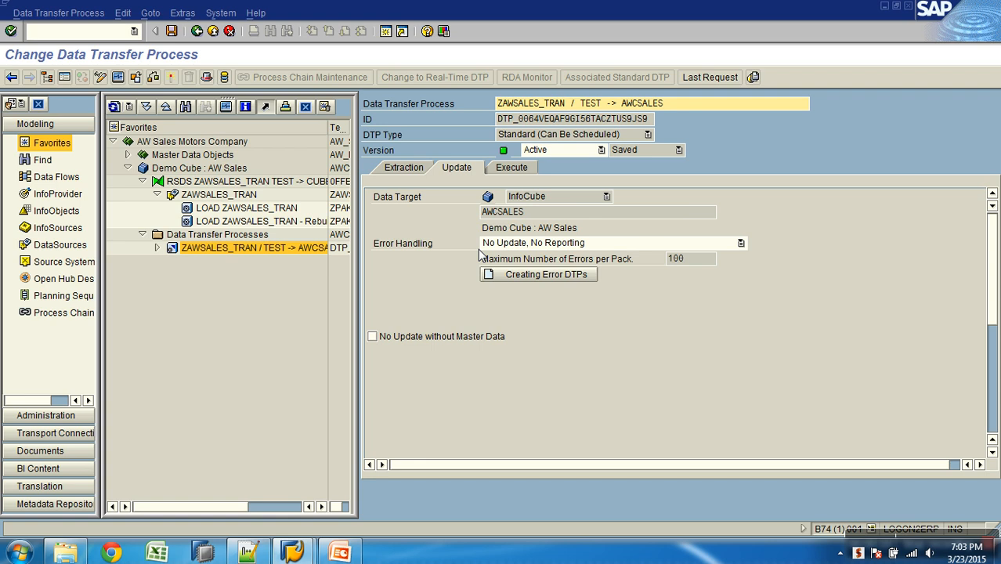
# - Select the Demo Cube : AW Sales InfoCube and examine the transfer process's data target and error handling setting
pyautogui.click(202, 169)
pyautogui.moveTo(225, 179); pyautogui.dragTo(402, 202)
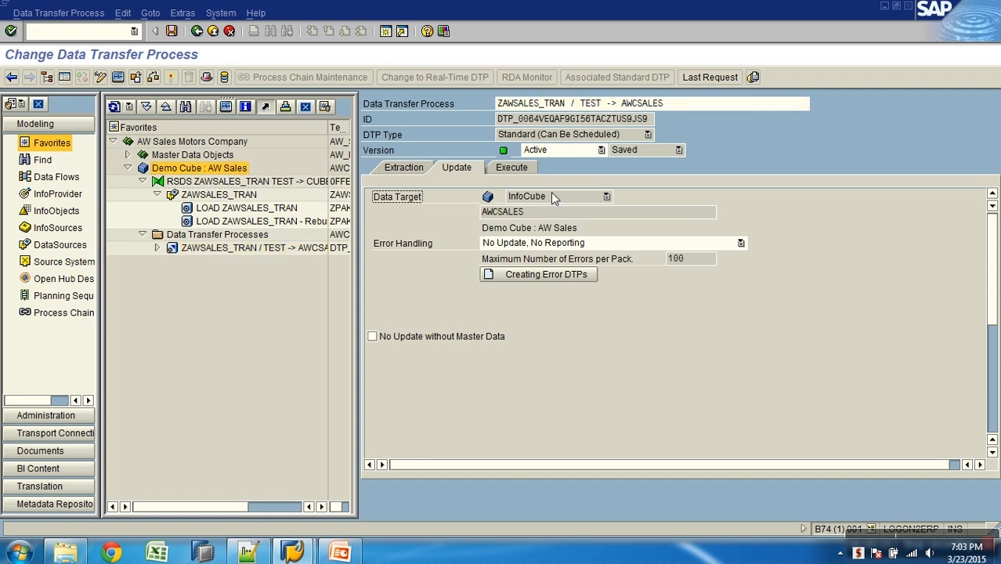
pyautogui.moveTo(532, 211); pyautogui.dragTo(423, 213)
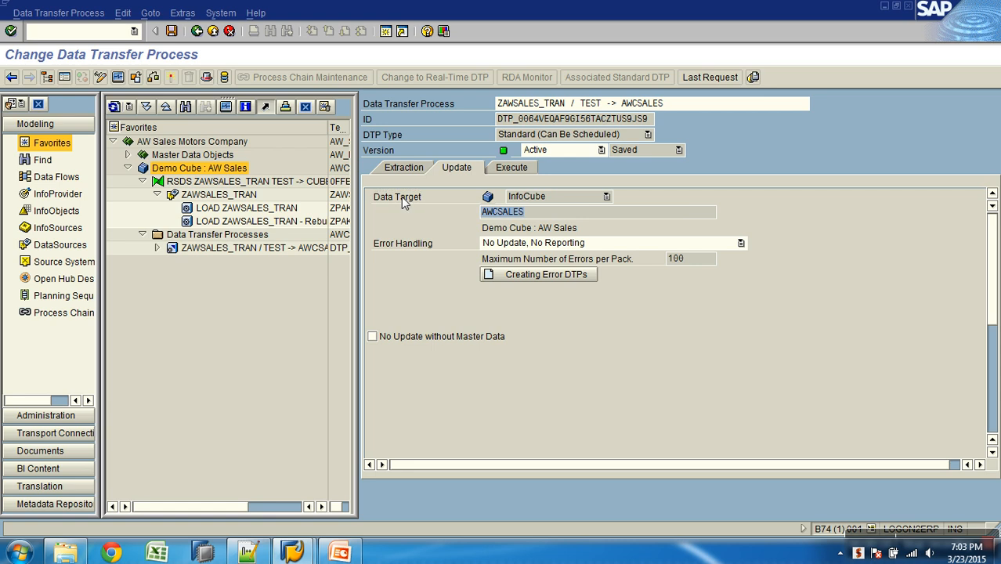
pyautogui.click(407, 243)
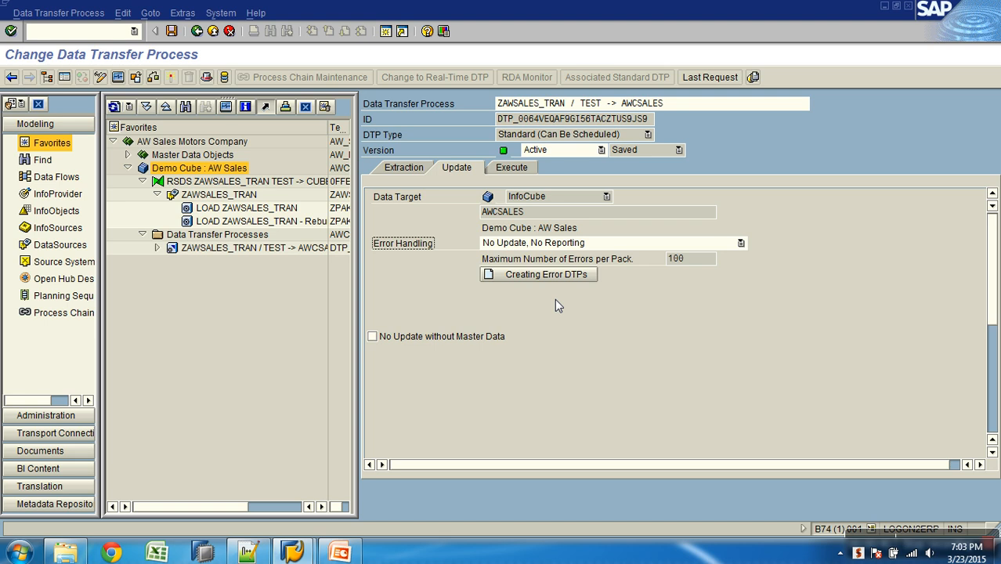
# - Set the transfer process's error handling to Update Valid Records, No Reporting (Request Red) and activate it
pyautogui.click(671, 245)
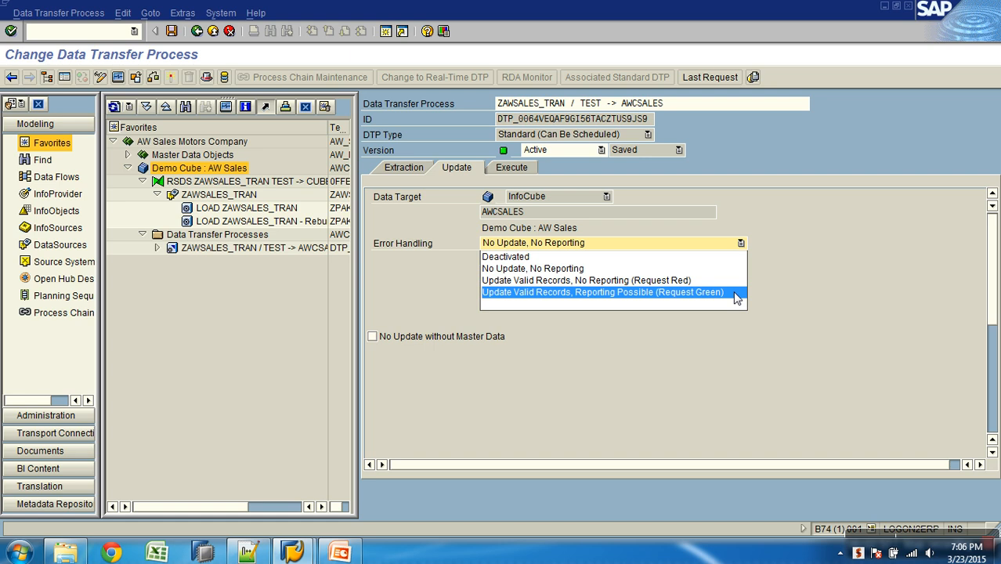
pyautogui.click(719, 280)
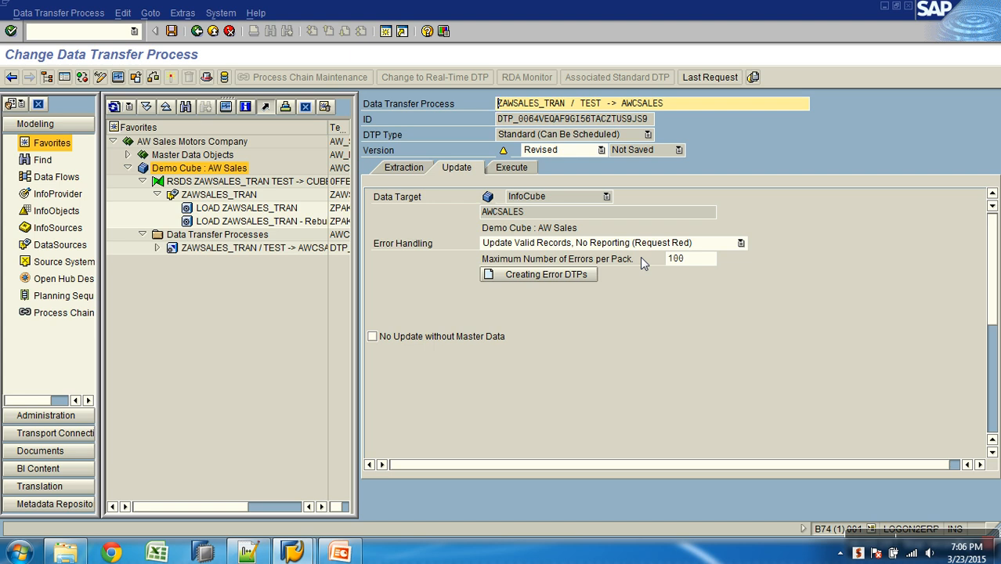
pyautogui.click(170, 78)
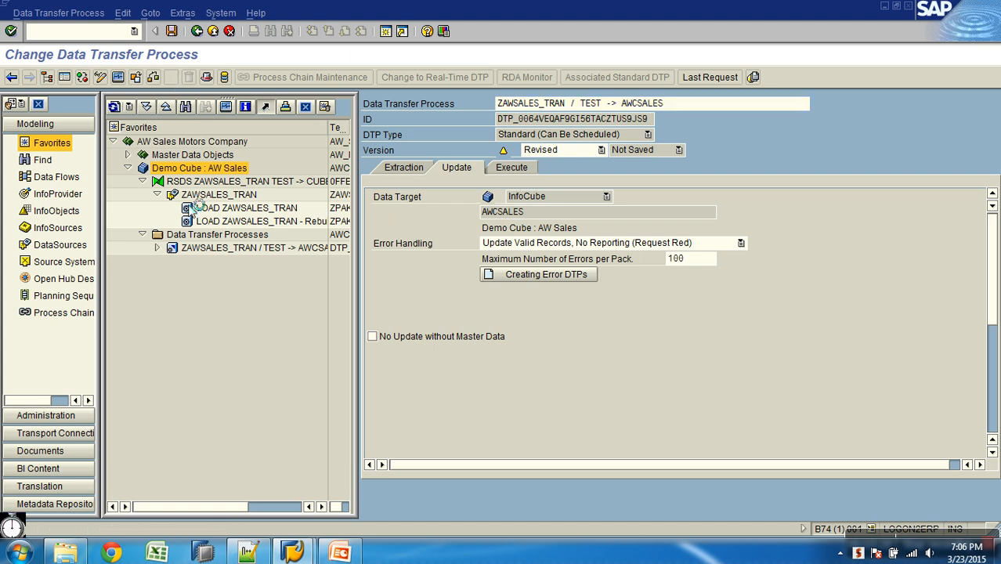
pyautogui.click(35, 271)
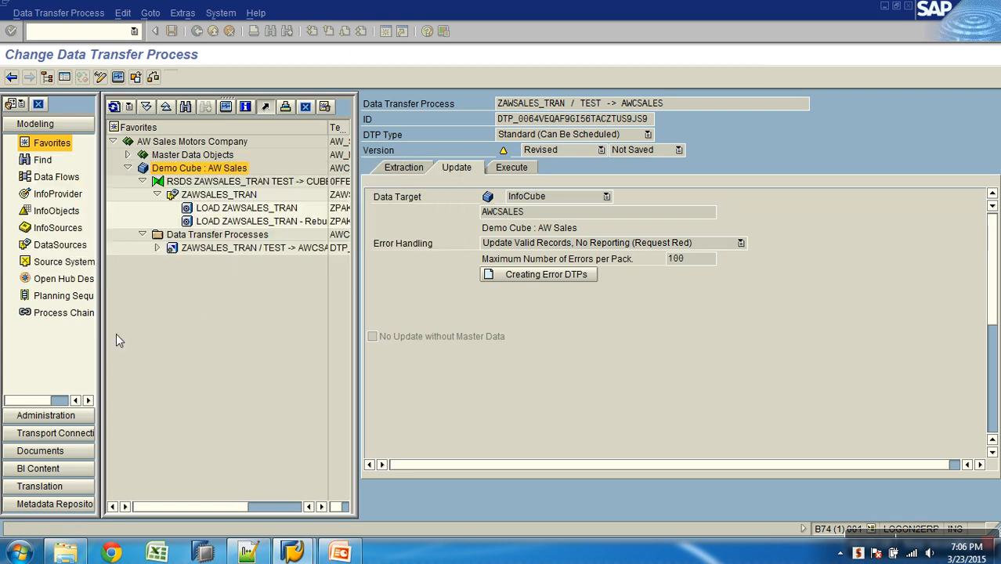
# - Switch to the DTP Settings presentation in PowerPoint and look through the Standard DTP slides following slide 8
pyautogui.click(339, 553)
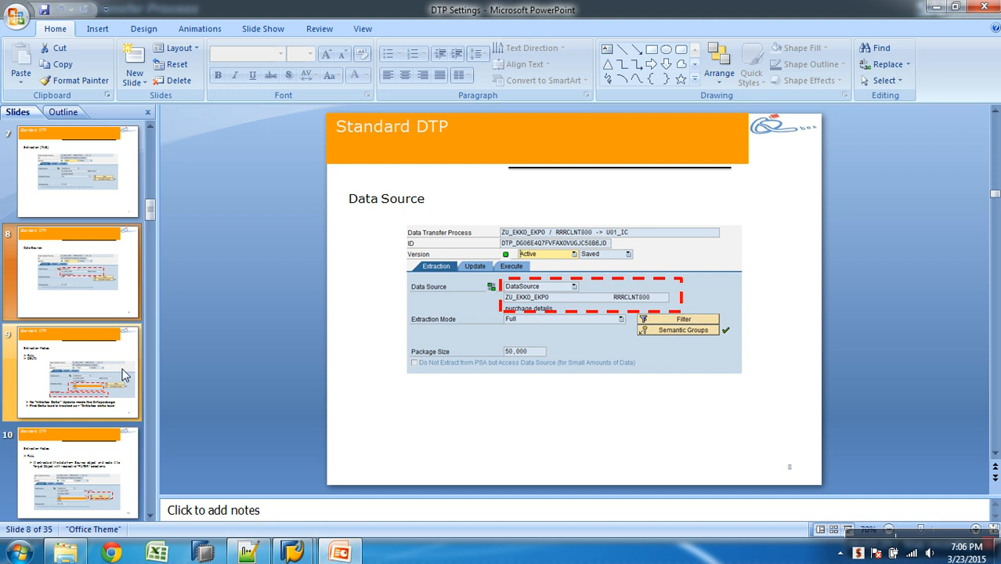
pyautogui.scroll(-4, 123, 375)
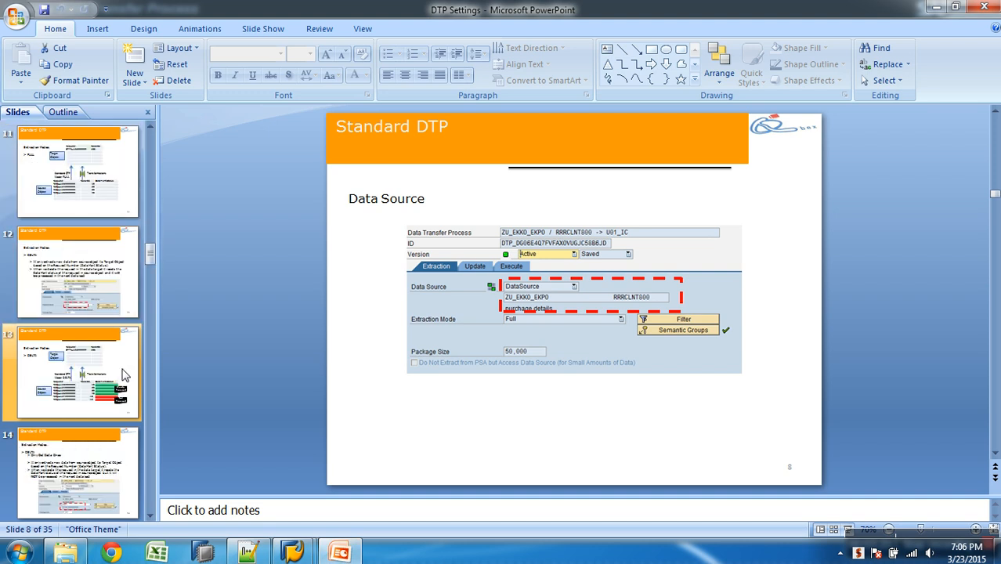
pyautogui.scroll(-1, 123, 375)
pyautogui.scroll(-3, 123, 375)
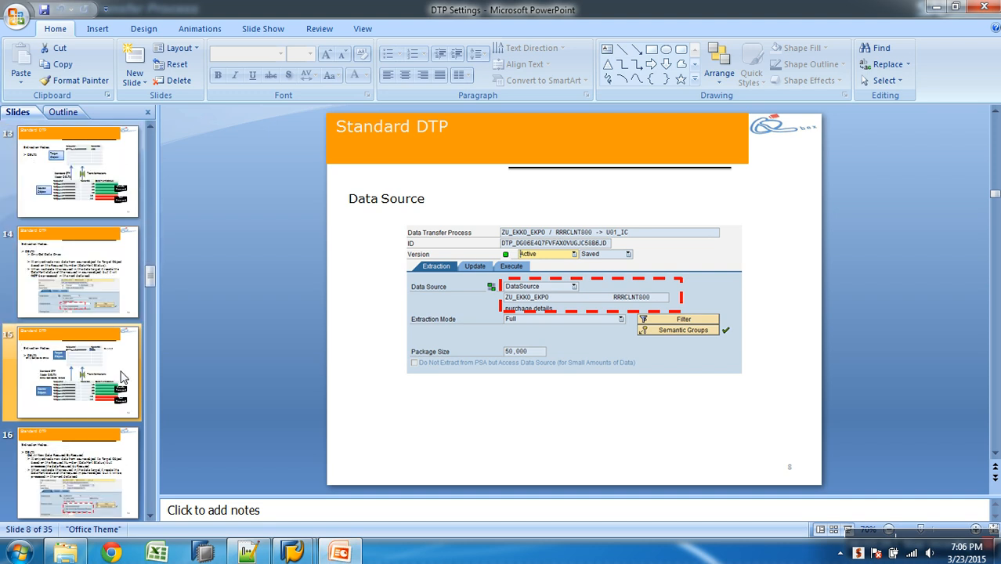
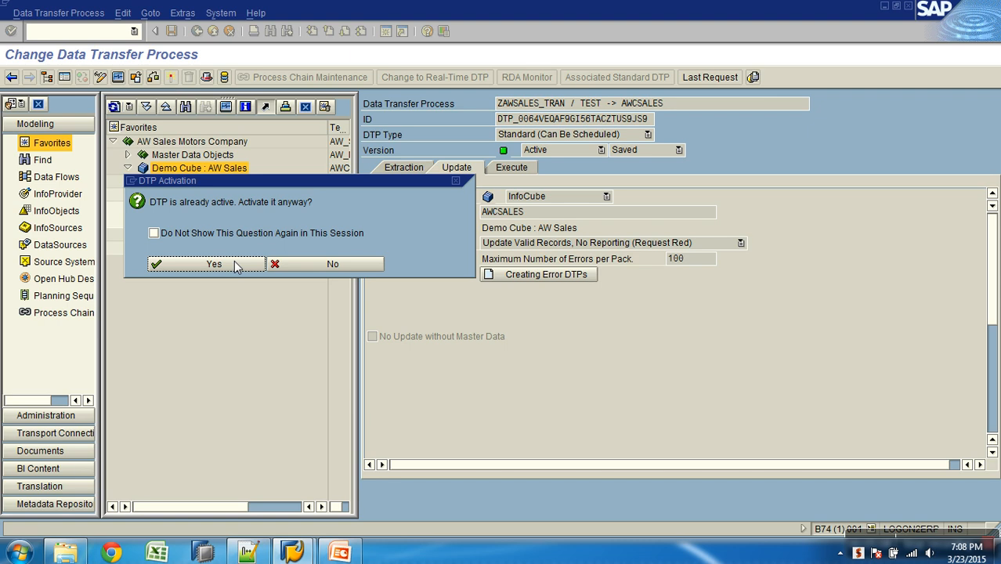
# - Confirm reactivating the already active transfer process, dismiss its consistency check and return to the modeling overview
pyautogui.click(233, 266)
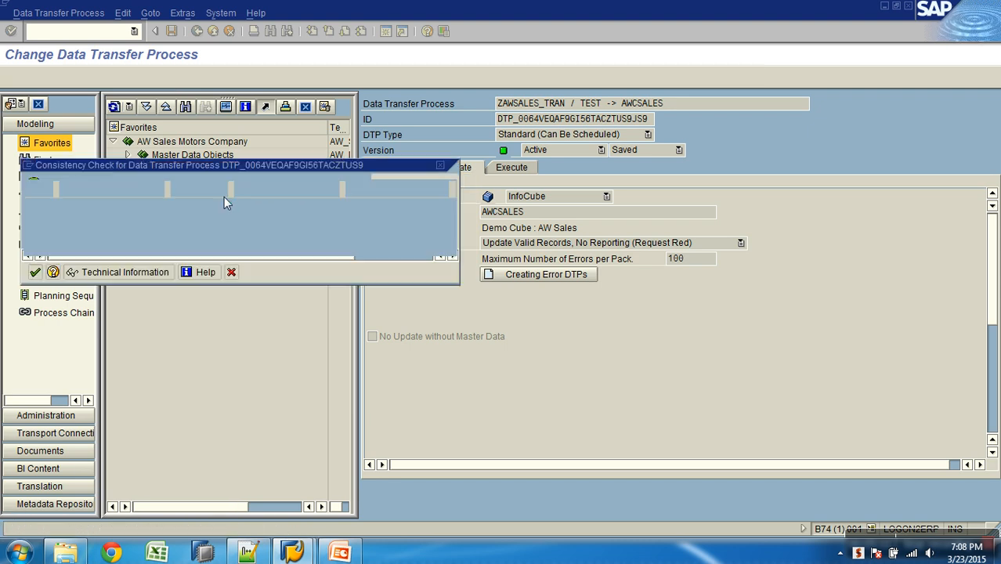
pyautogui.click(36, 271)
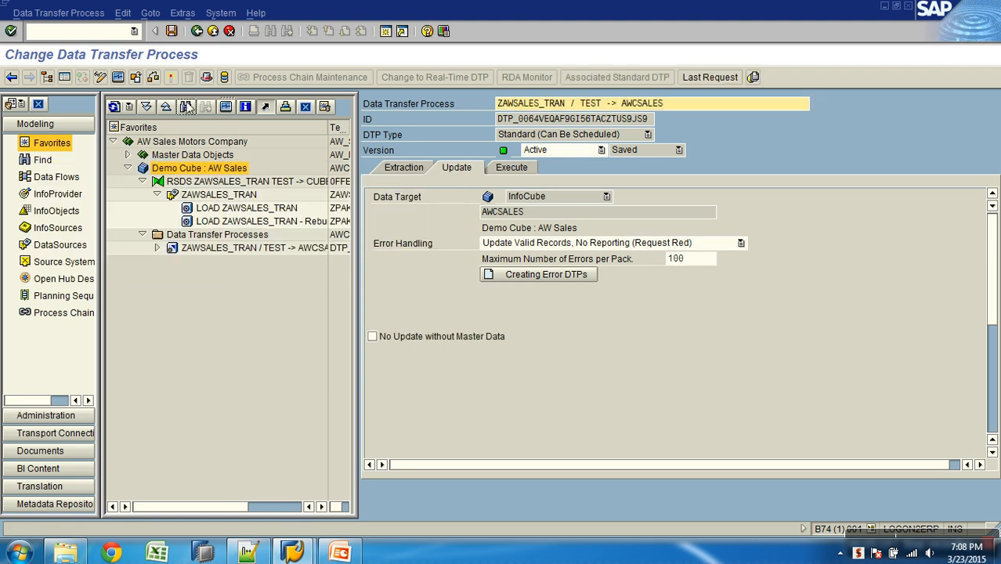
pyautogui.click(228, 32)
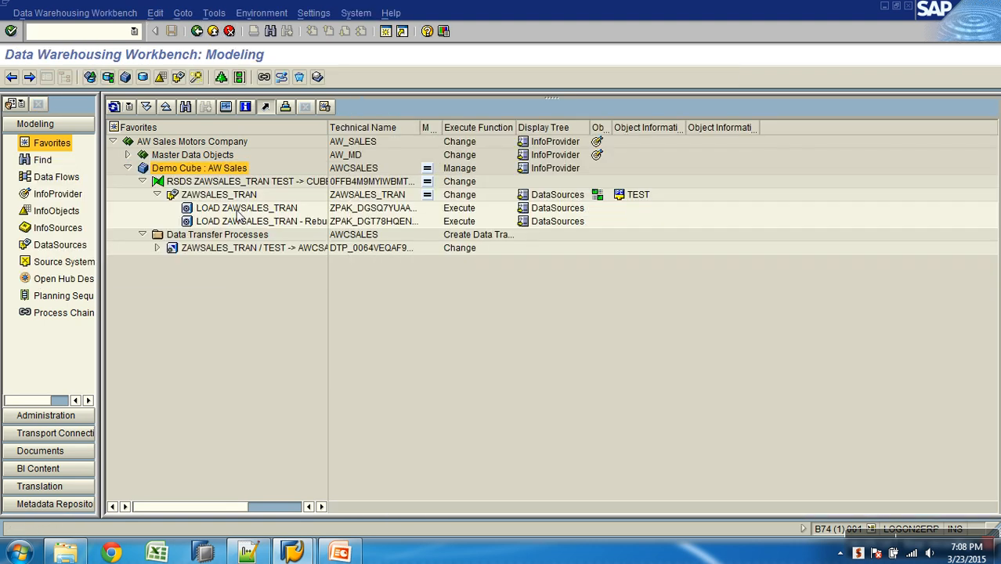
# - Examine the PSA requests of the ZAWSALES_TRAN DataSource
pyautogui.rightClick(235, 194)
pyautogui.click(276, 335)
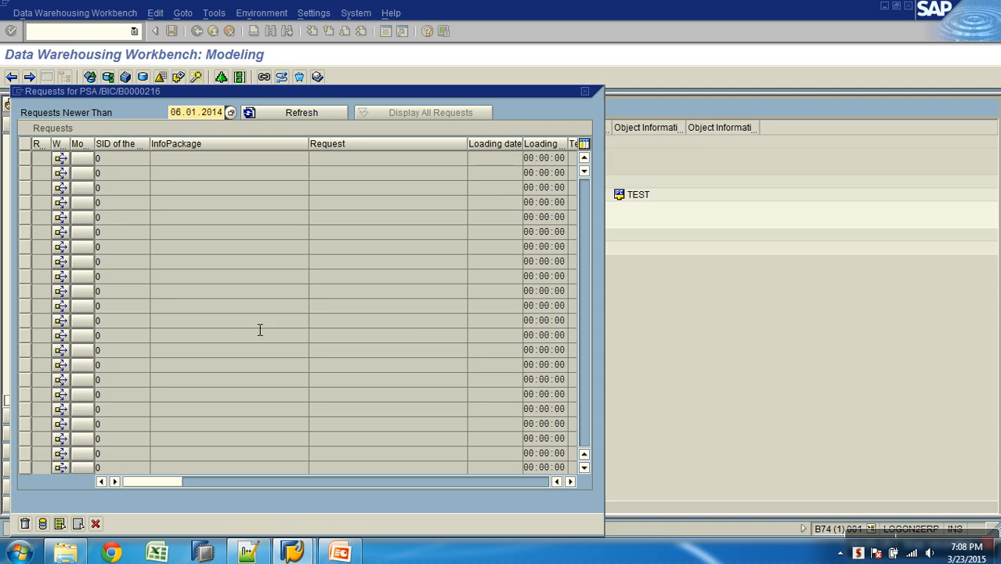
pyautogui.click(95, 523)
# - Open the LOAD ZAWSALES_TRAN InfoPackage and check the source file name in its extraction settings
pyautogui.doubleClick(277, 205)
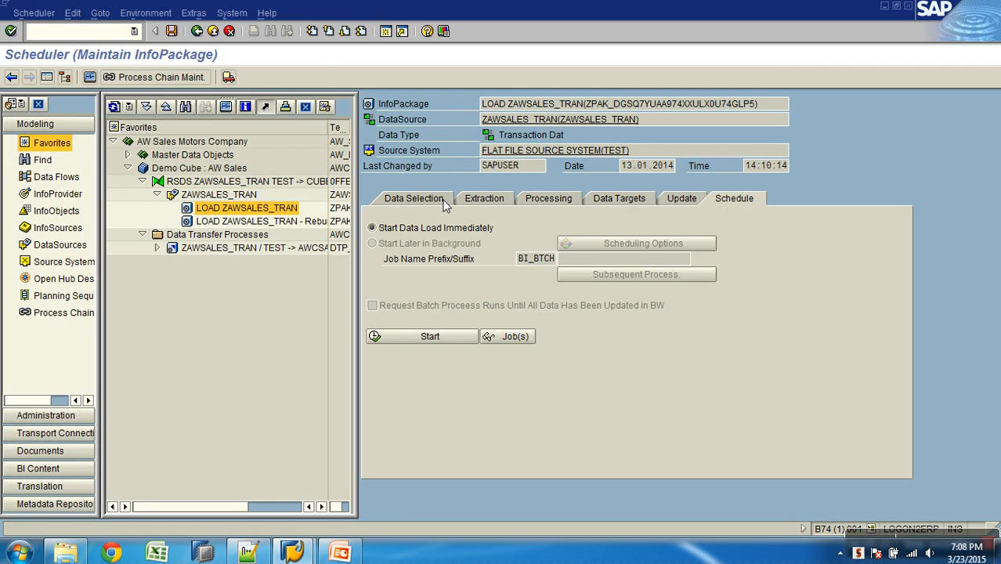
pyautogui.click(465, 202)
pyautogui.moveTo(617, 247); pyautogui.dragTo(750, 245)
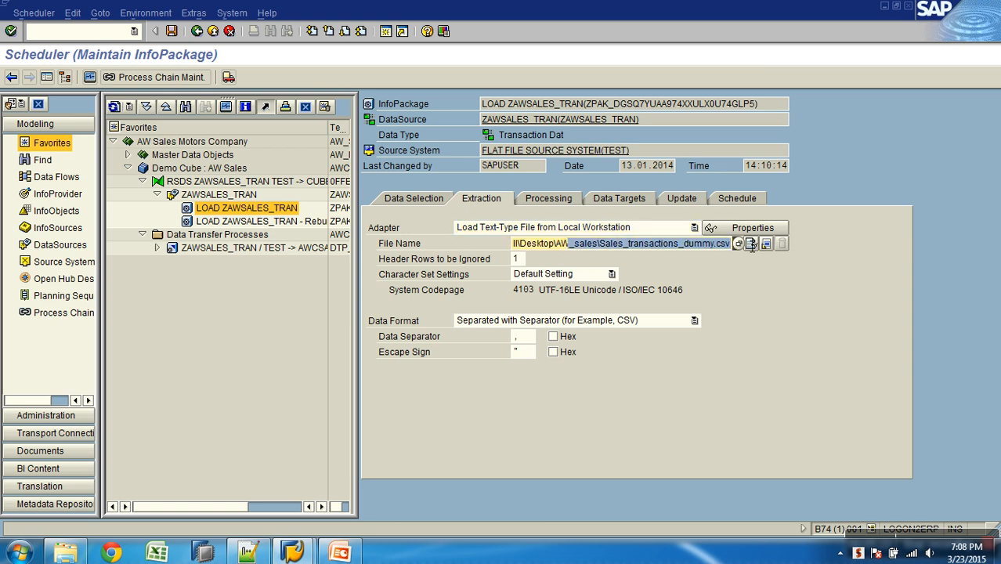
pyautogui.click(197, 33)
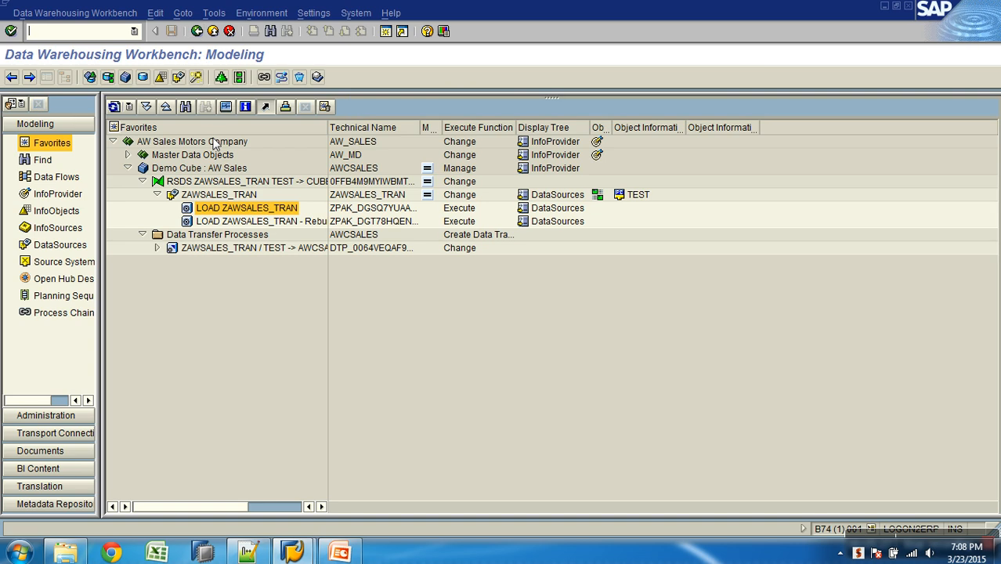
# - Open the Sales_transactions_dummy CSV file from the AW_sales desktop folder in a maximized Excel window
pyautogui.click(440, 331)
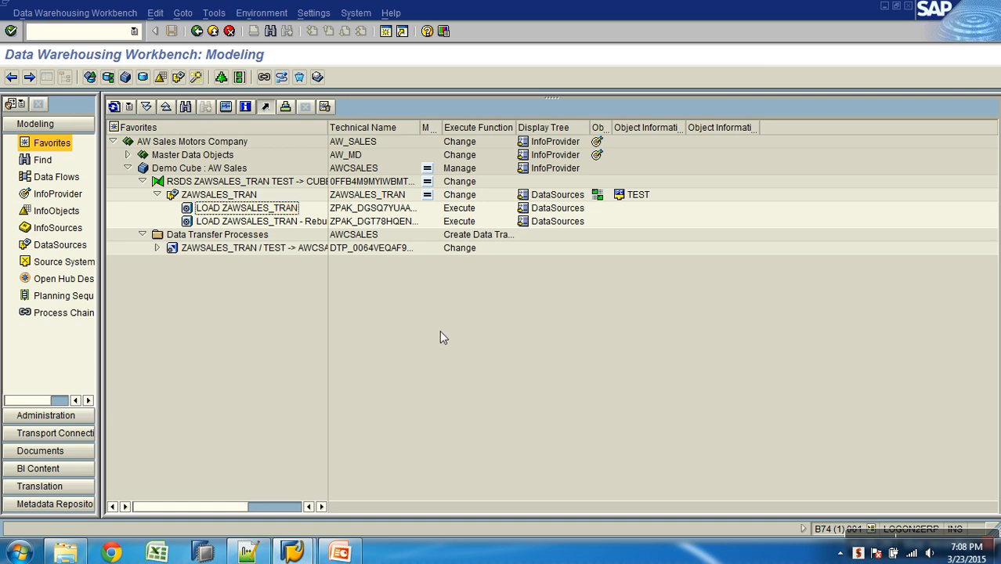
pyautogui.press('super+d')
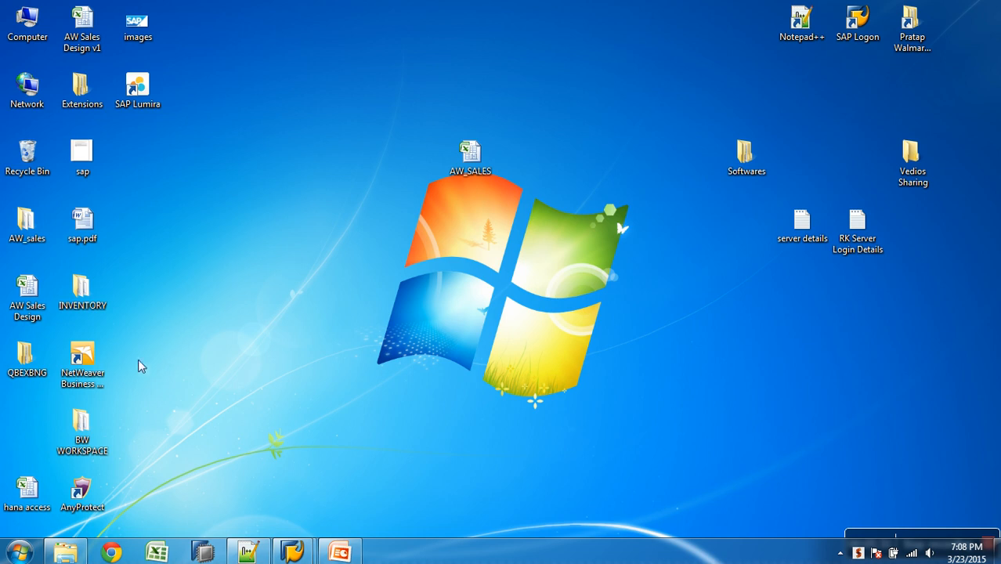
pyautogui.doubleClick(40, 233)
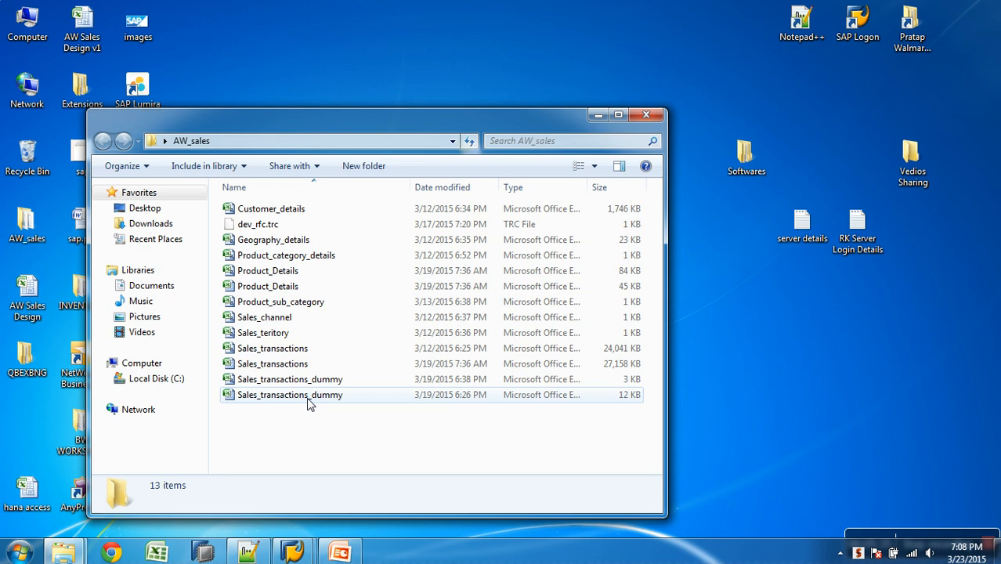
pyautogui.doubleClick(314, 380)
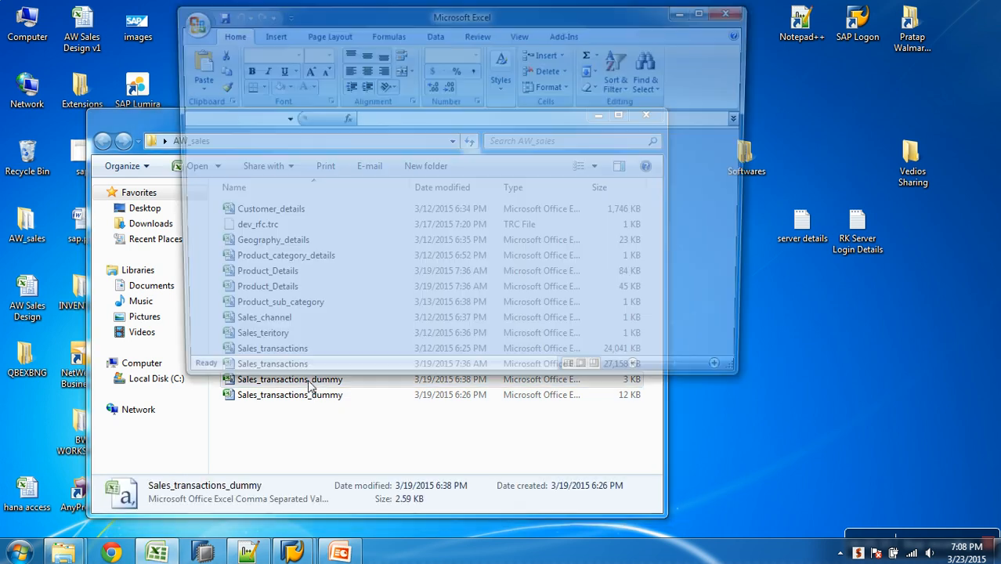
pyautogui.click(706, 10)
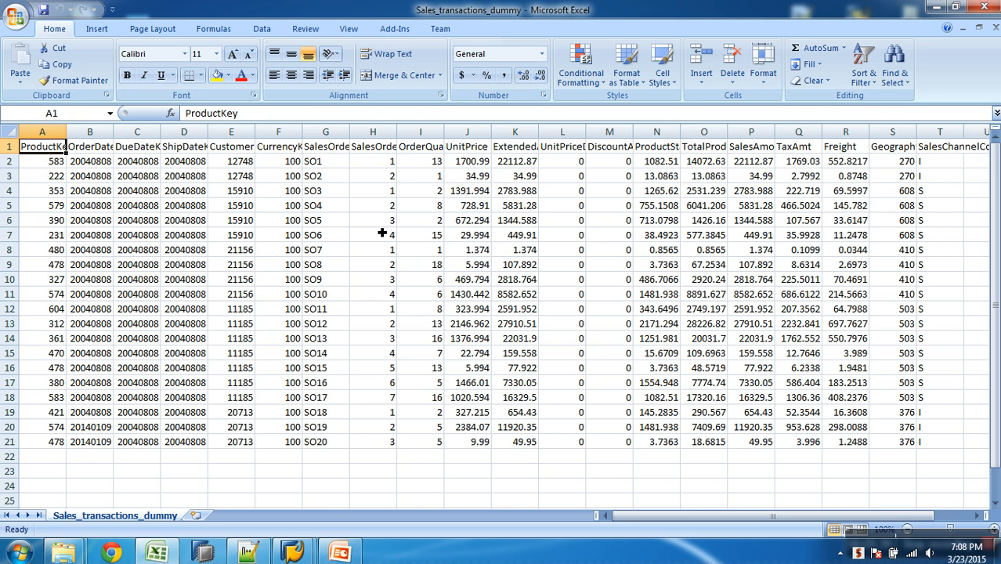
# - Set the order date in cell B2 to the invalid date 20040231 and save the file in CSV format
pyautogui.click(101, 166)
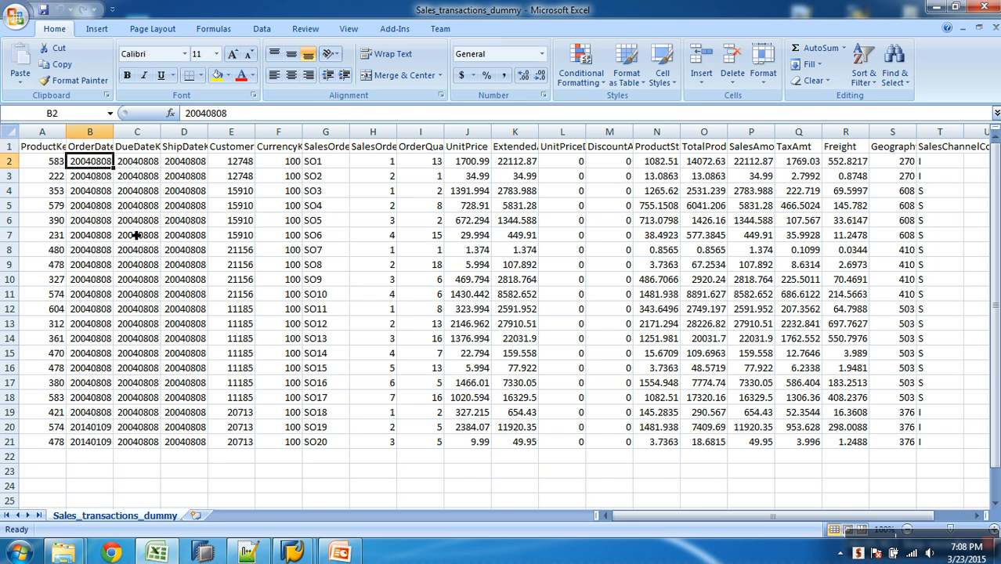
pyautogui.click(220, 117)
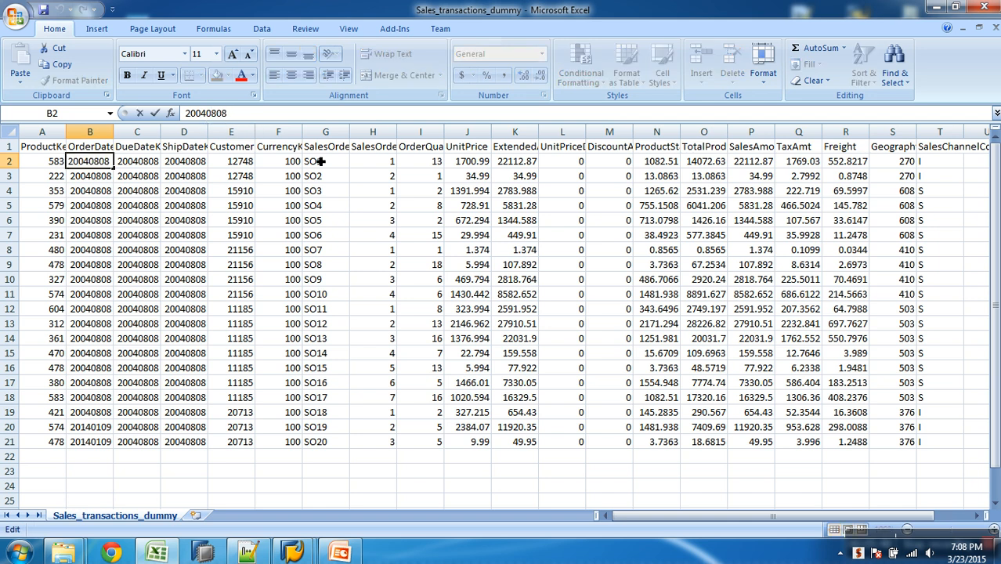
pyautogui.press('BackSpace')
pyautogui.press('BackSpace')
pyautogui.write('16')
pyautogui.press('BackSpace')
pyautogui.press('BackSpace')
pyautogui.write('0231')
pyautogui.click(147, 191)
pyautogui.click(112, 166)
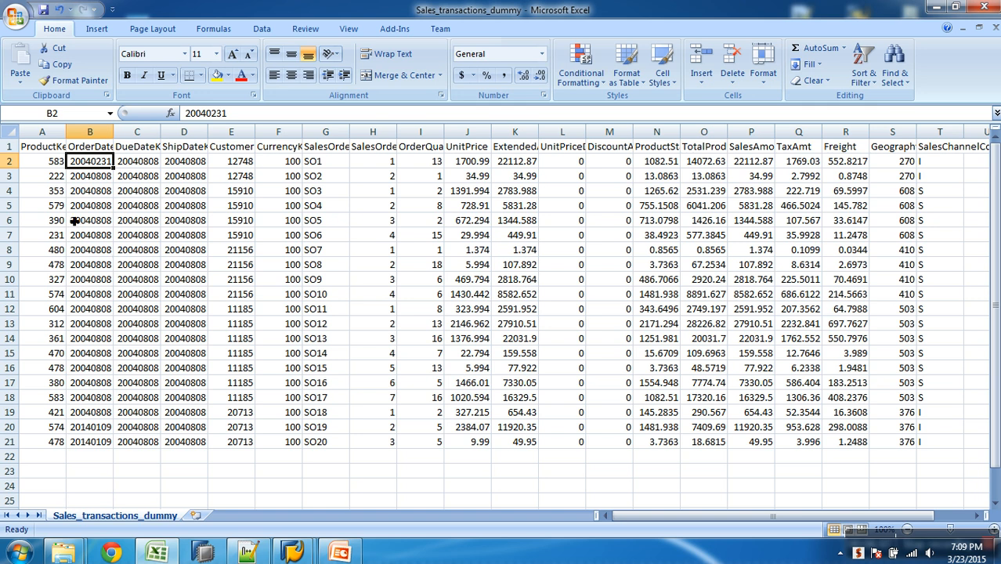
pyautogui.click(43, 9)
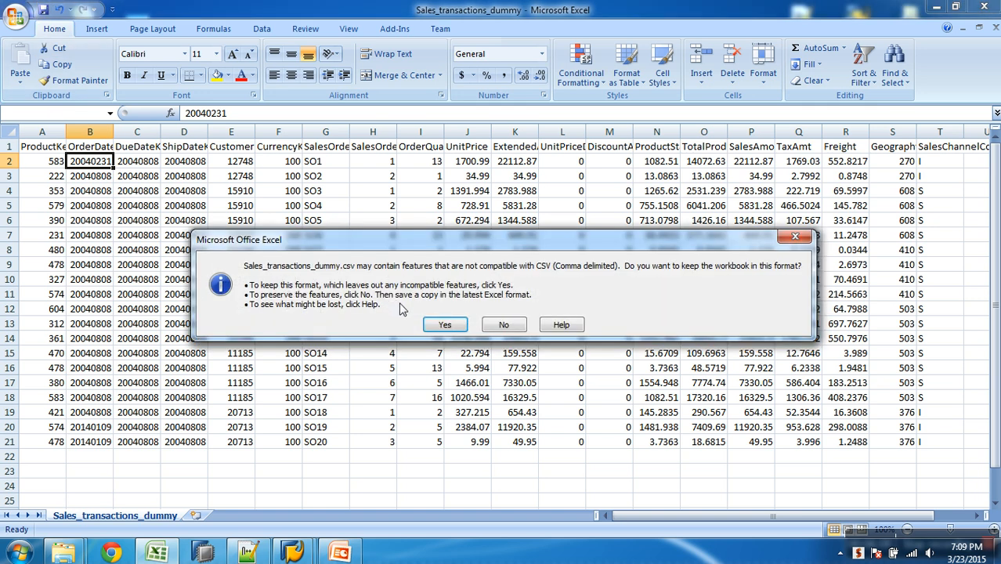
pyautogui.click(444, 324)
# - Copy the order date from cell B2 into cell B14 and save the file in CSV format
pyautogui.hotkey('ctrl', 'c')
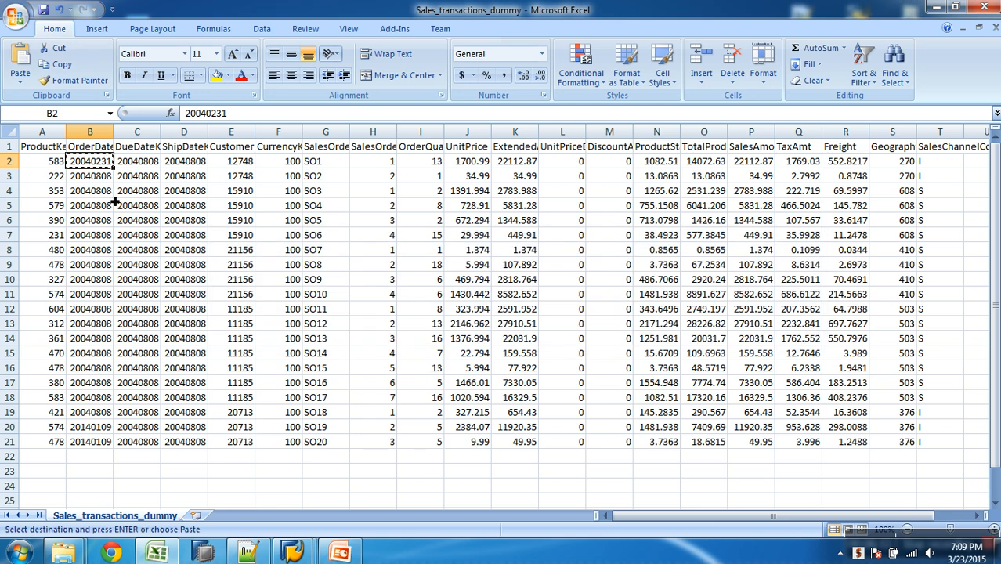
pyautogui.click(91, 338)
pyautogui.hotkey('ctrl', 'v')
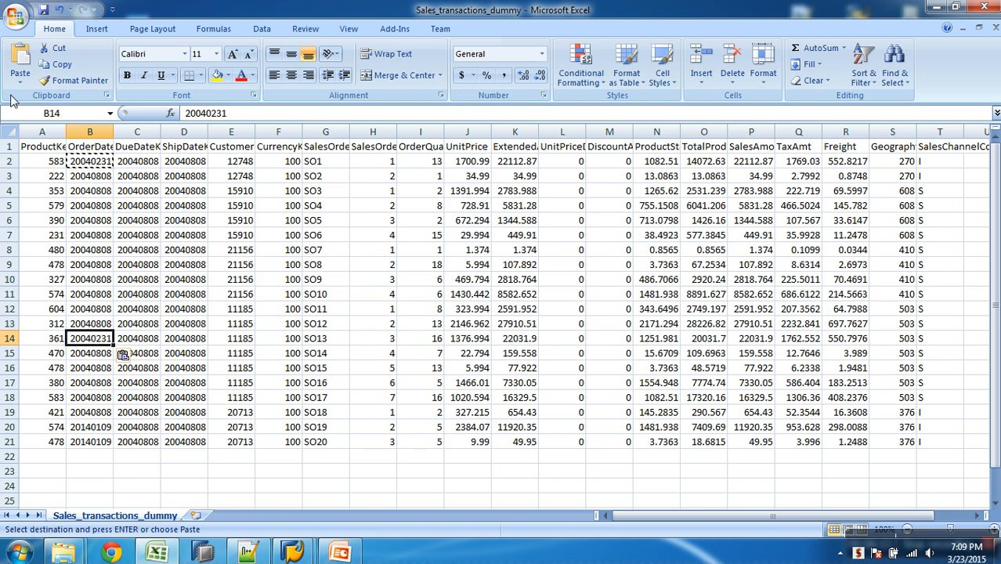
pyautogui.click(43, 9)
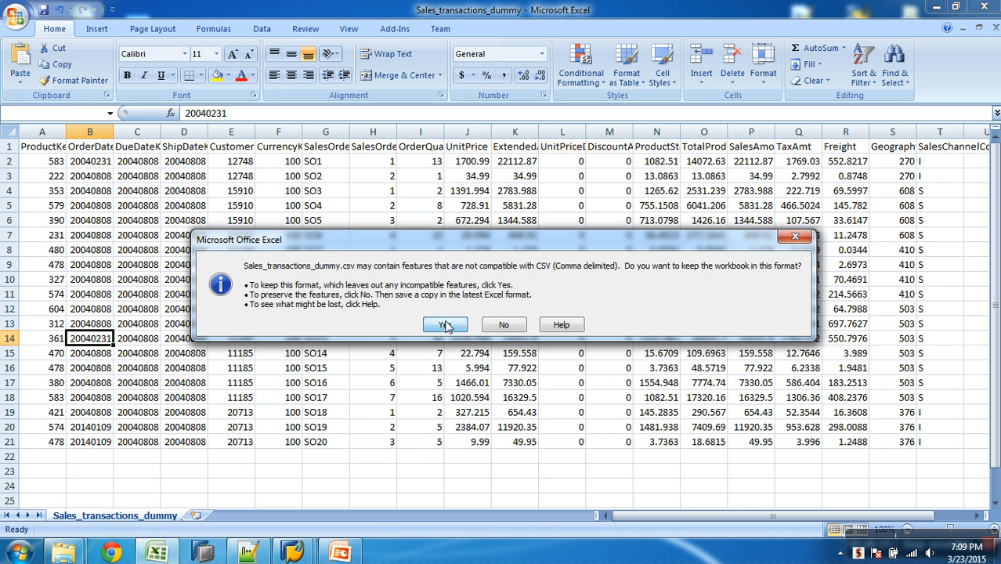
pyautogui.click(444, 324)
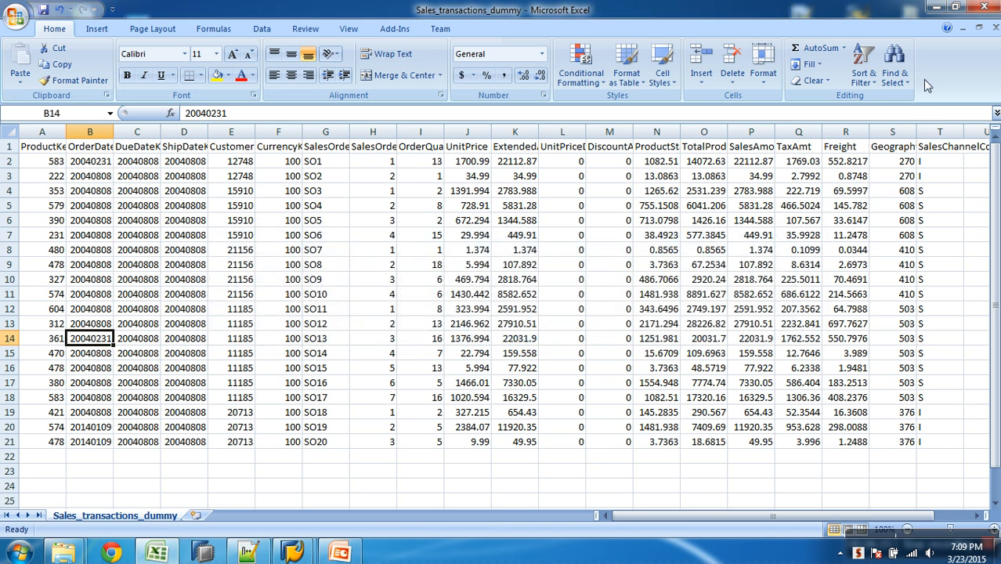
# - Close the Sales_transactions_dummy workbook, saving it and keeping the CSV format
pyautogui.click(994, 29)
pyautogui.click(454, 315)
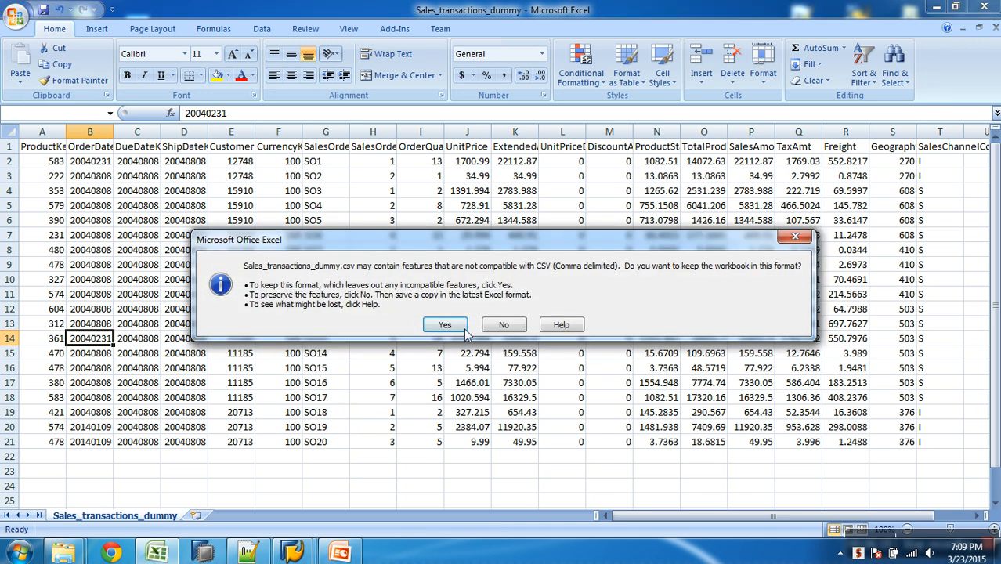
pyautogui.click(446, 324)
# - Switch to the SAP Data Warehousing Workbench and start an immediate data load with the LOAD ZAWSALES_TRAN InfoPackage
pyautogui.moveTo(304, 516)
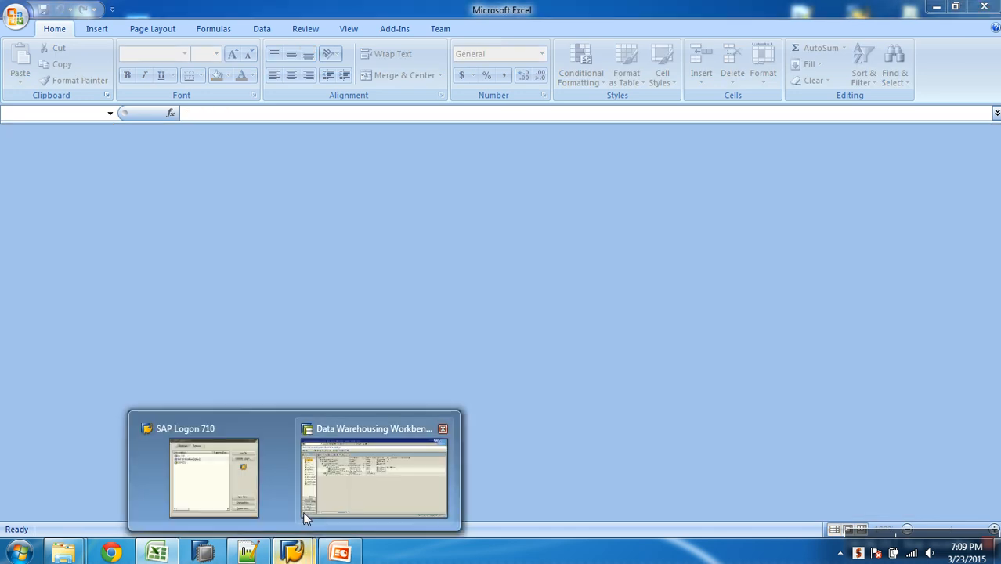
pyautogui.click(351, 495)
pyautogui.click(267, 210)
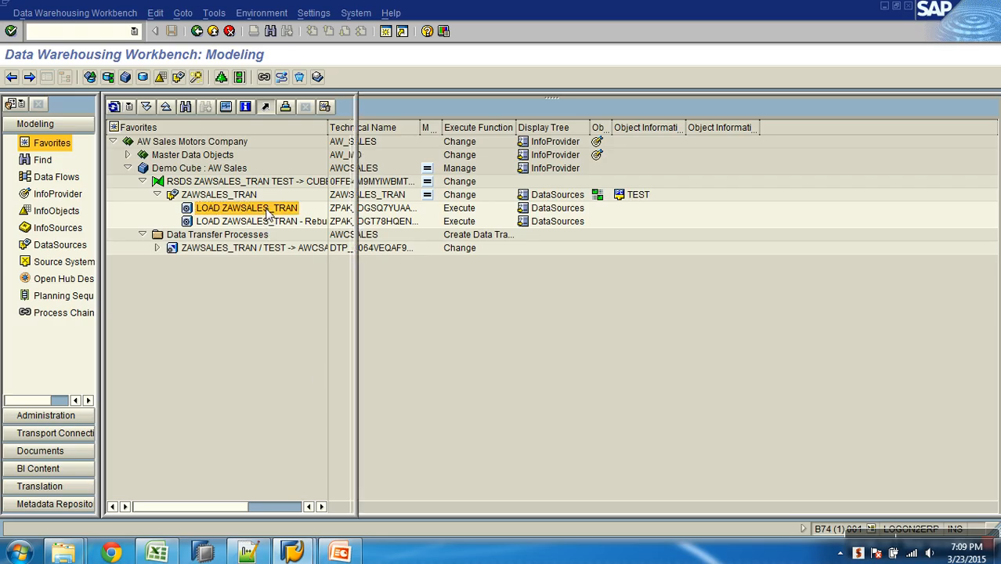
pyautogui.doubleClick(267, 210)
pyautogui.click(428, 338)
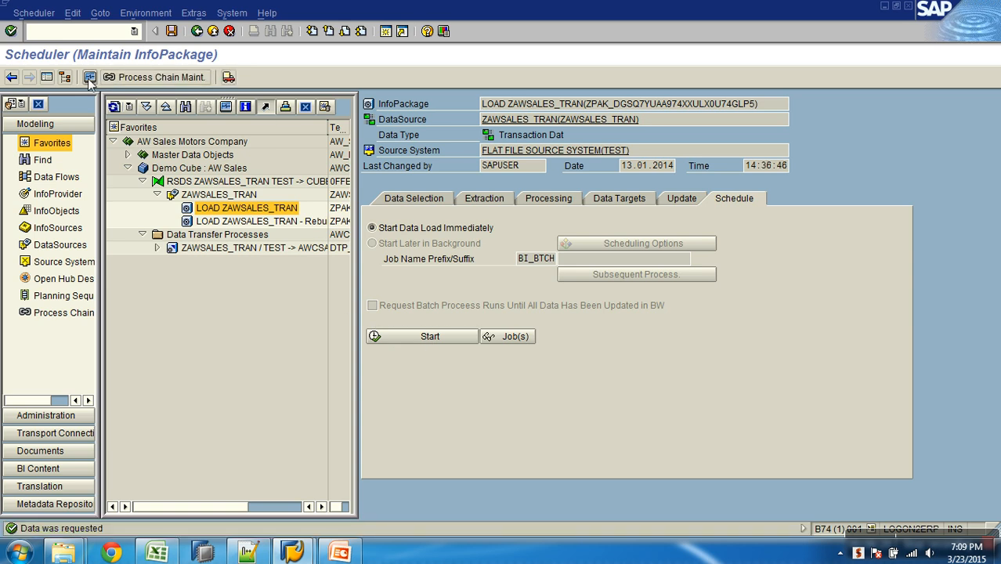
# - Check the status of the 14:36:46 load request in the InfoPackage monitor, and return to the scheduler
pyautogui.click(90, 77)
pyautogui.doubleClick(188, 450)
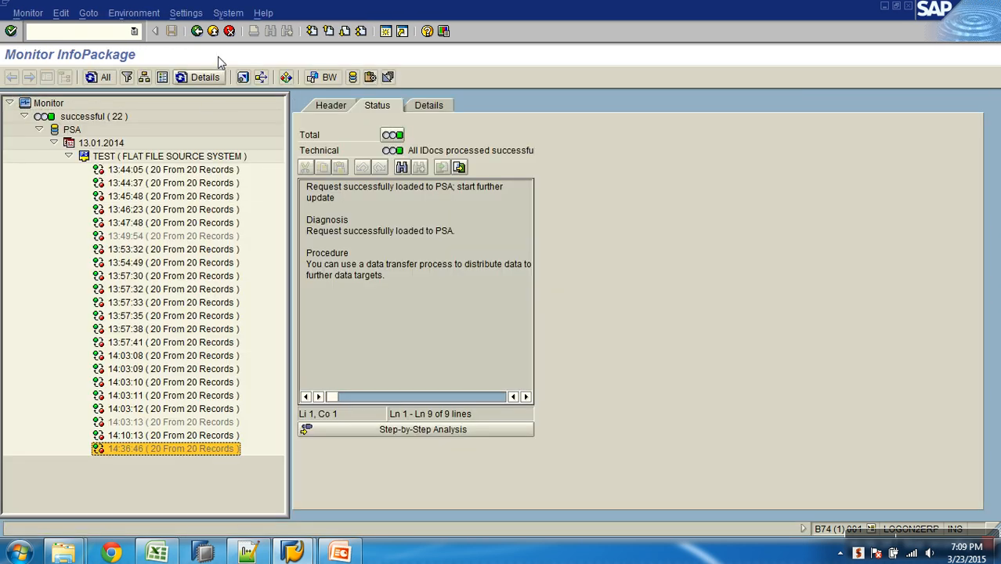
pyautogui.click(213, 31)
# - Display the PSA data of the ZAWSALES_TRAN load request and examine the order dates of records 1 and 13
pyautogui.rightClick(232, 196)
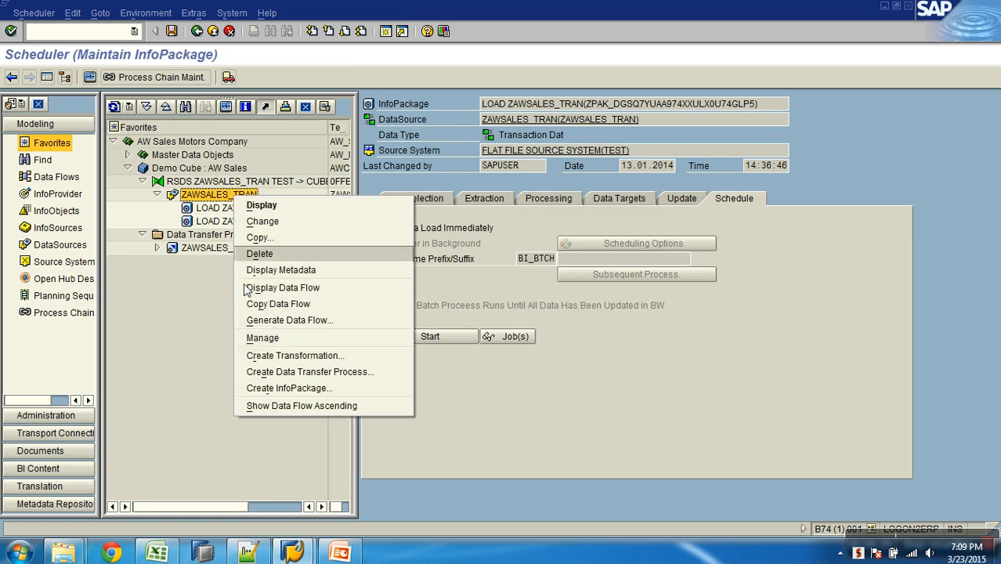
pyautogui.click(264, 338)
pyautogui.click(25, 159)
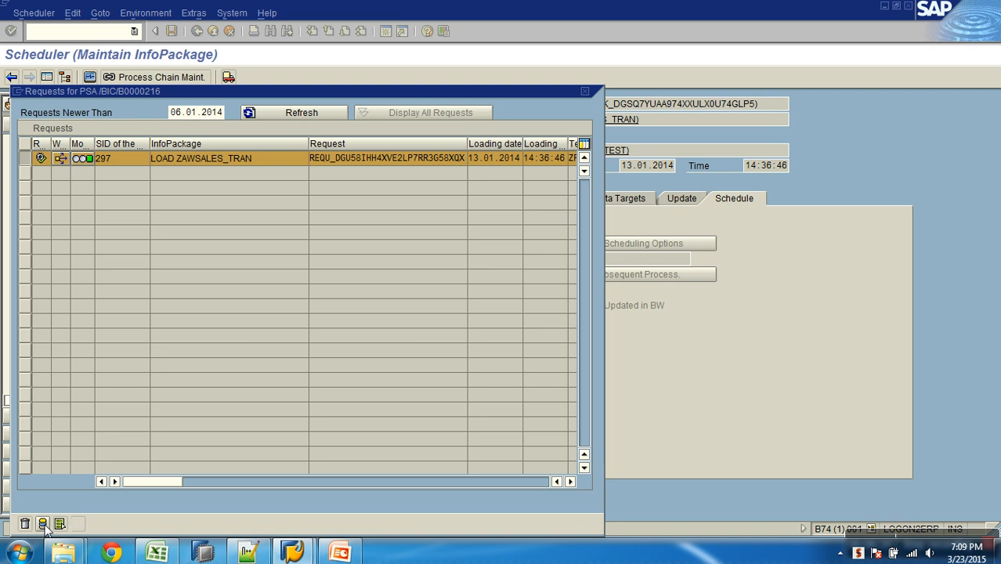
pyautogui.click(59, 523)
pyautogui.click(15, 457)
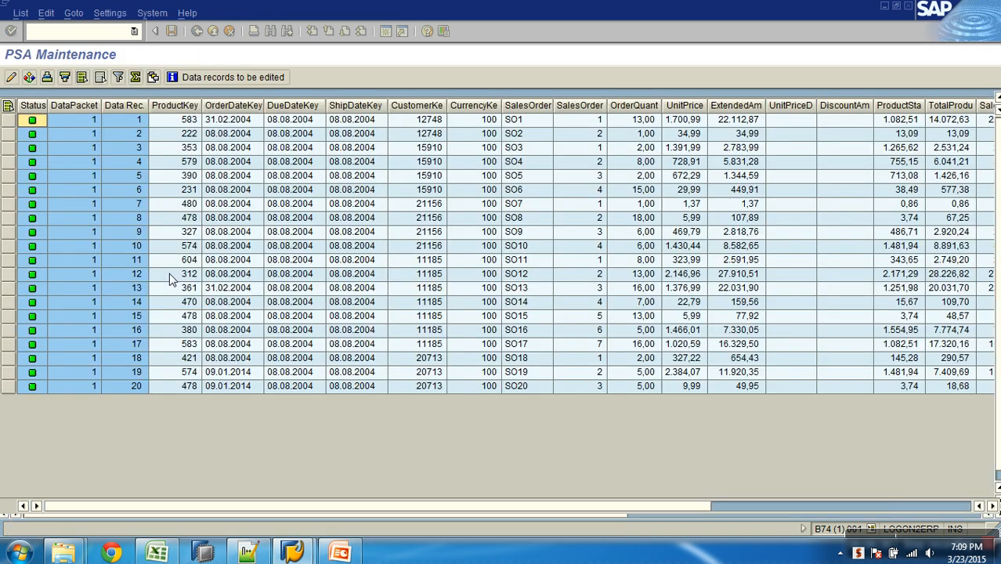
pyautogui.click(231, 121)
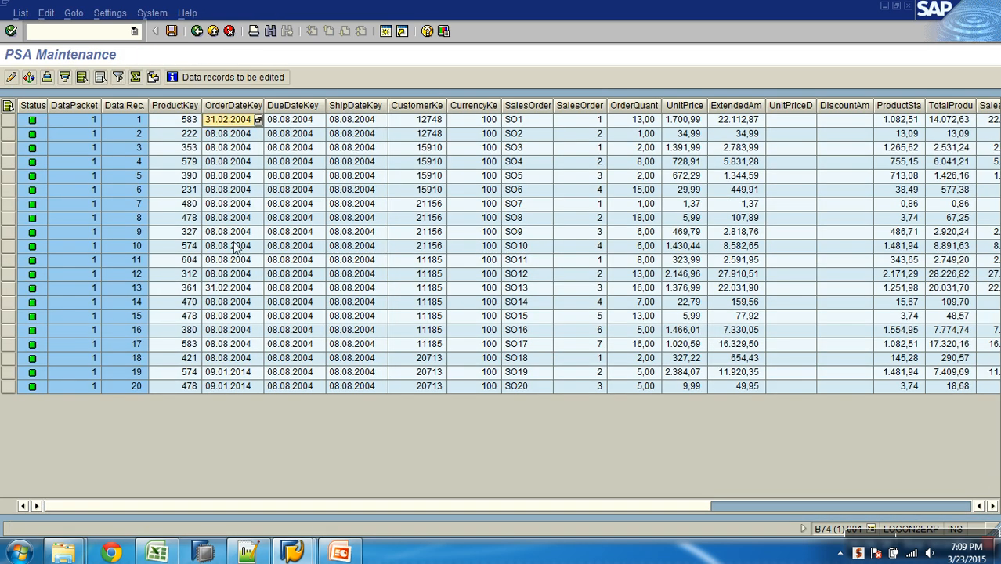
pyautogui.click(235, 288)
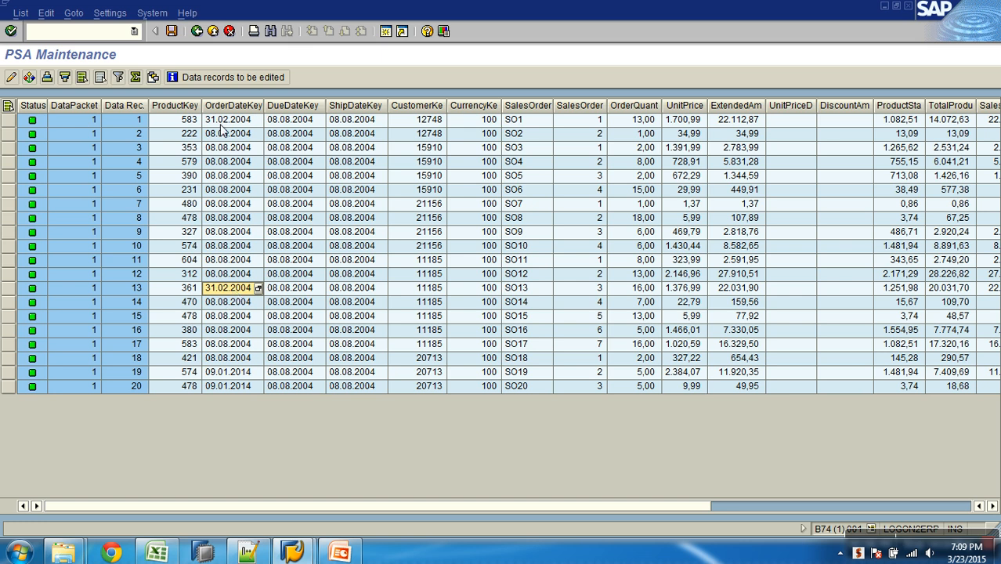
pyautogui.click(213, 30)
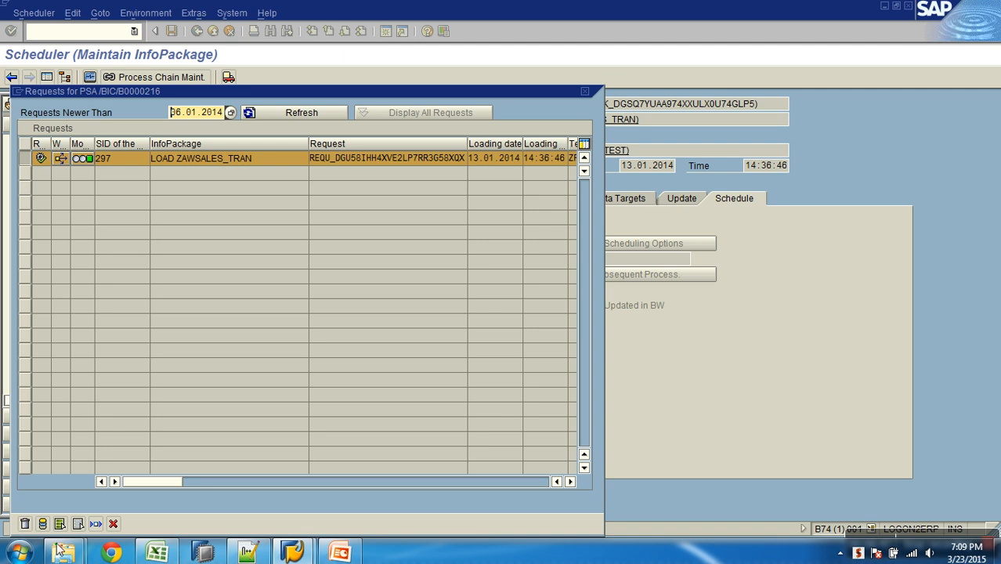
pyautogui.click(113, 523)
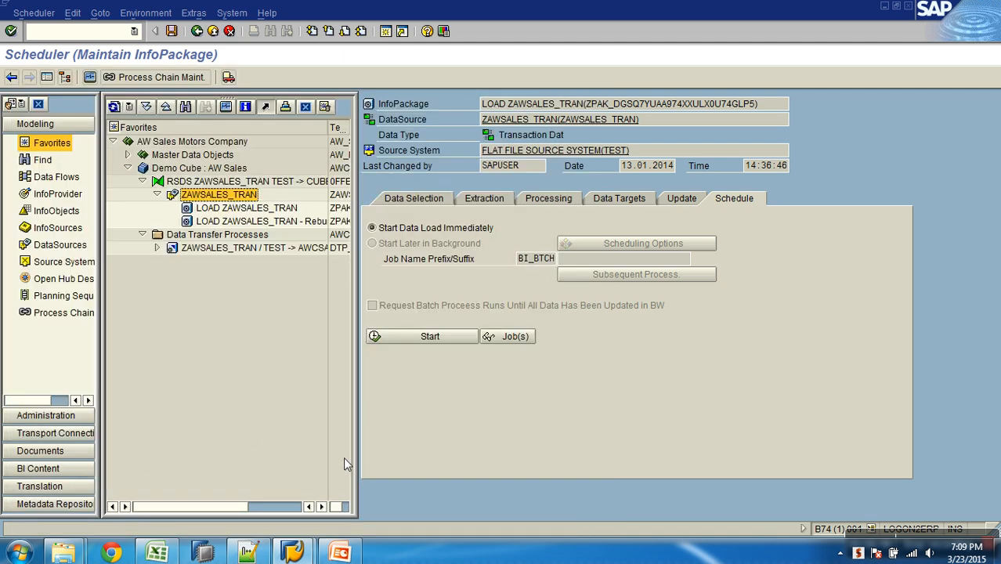
# - Open the ZAWSALES_TRAN / TEST -> AWCSALES data transfer process and try to execute it
pyautogui.click(213, 31)
pyautogui.doubleClick(241, 248)
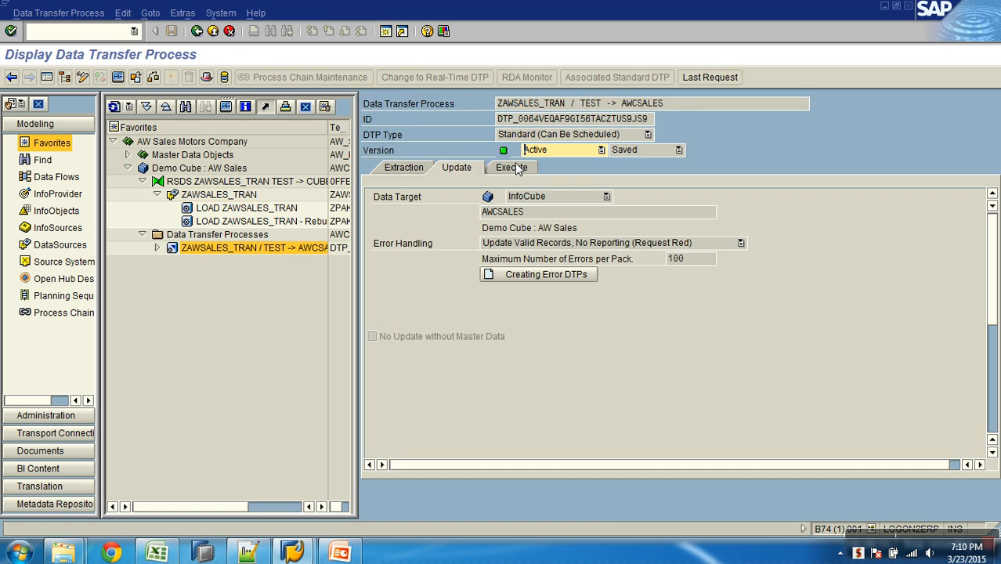
pyautogui.click(420, 172)
pyautogui.click(460, 174)
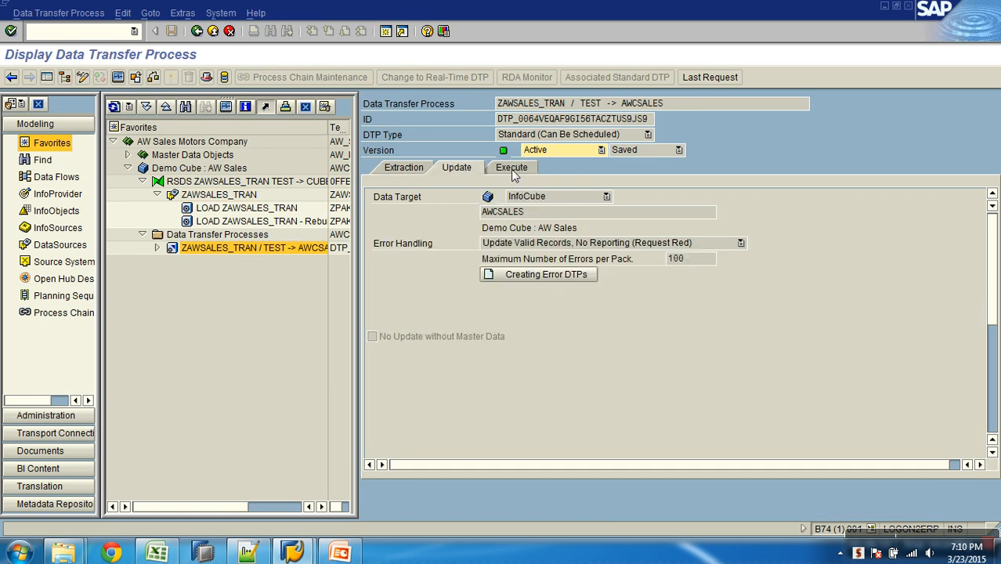
pyautogui.click(511, 174)
pyautogui.click(688, 309)
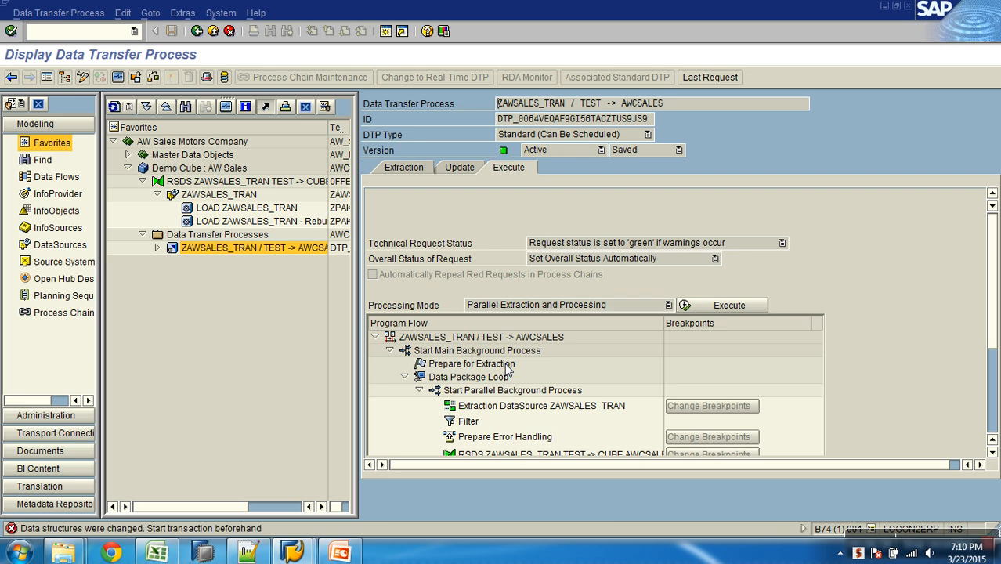
# - Delete request 298 from the Demo Cube : AW Sales InfoCube, refresh its request list, and return to the workbench
pyautogui.rightClick(227, 167)
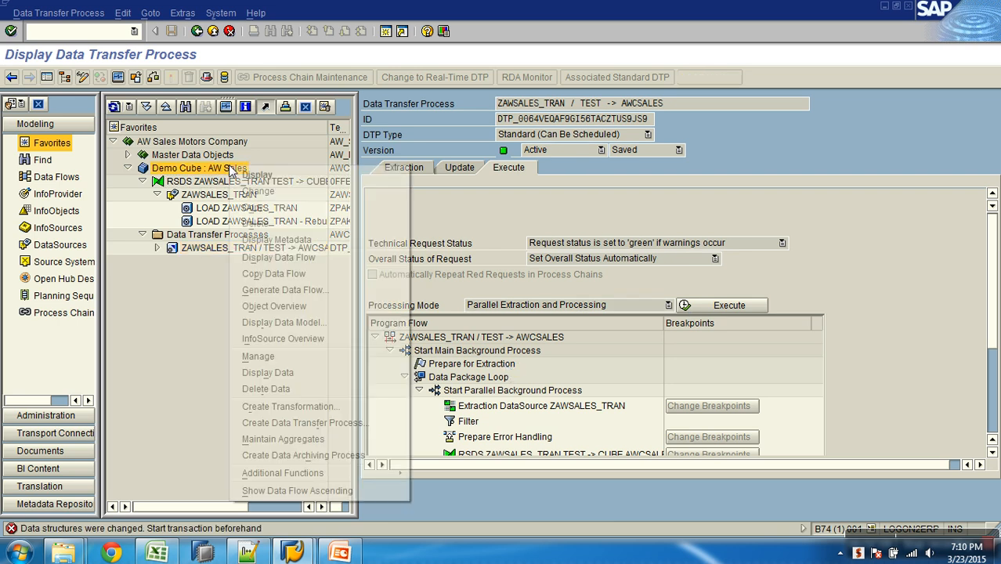
pyautogui.click(259, 355)
pyautogui.click(391, 289)
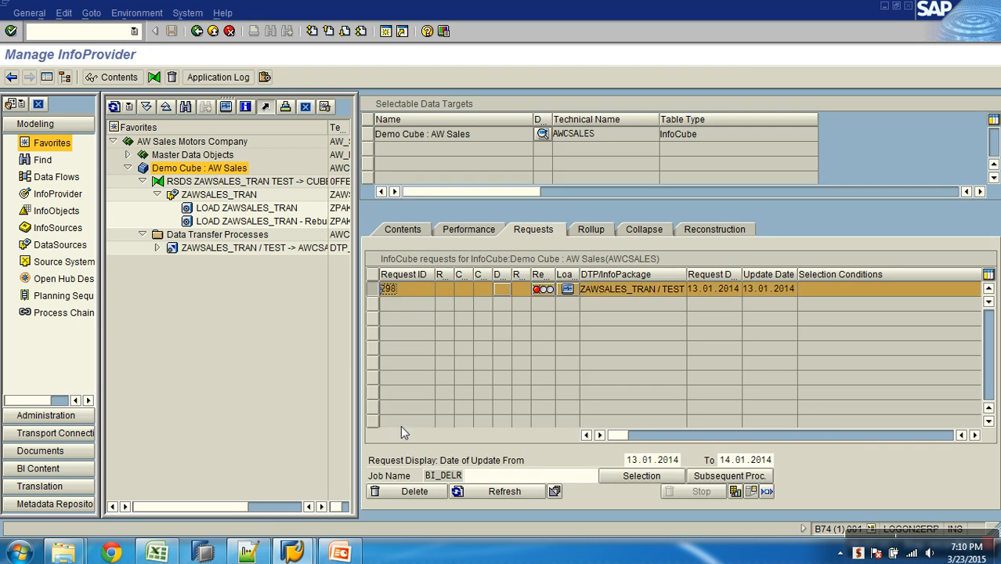
pyautogui.click(414, 490)
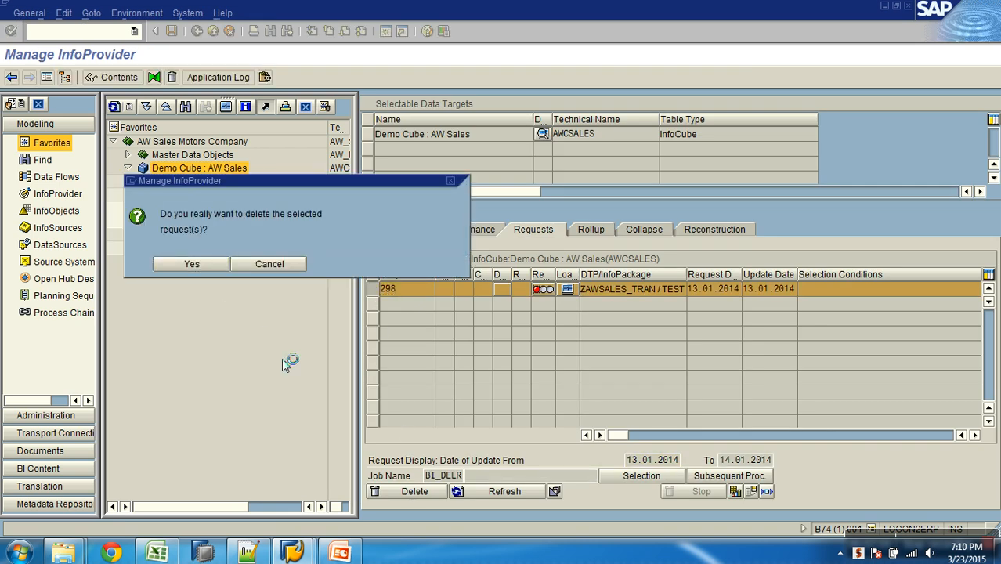
pyautogui.press('Return')
pyautogui.click(493, 491)
pyautogui.click(197, 30)
# - Open the ZAWSALES_TRAN / TEST -> AWCSALES data transfer process in change mode and activate it again, accepting the consistency check
pyautogui.click(246, 248)
pyautogui.rightClick(246, 250)
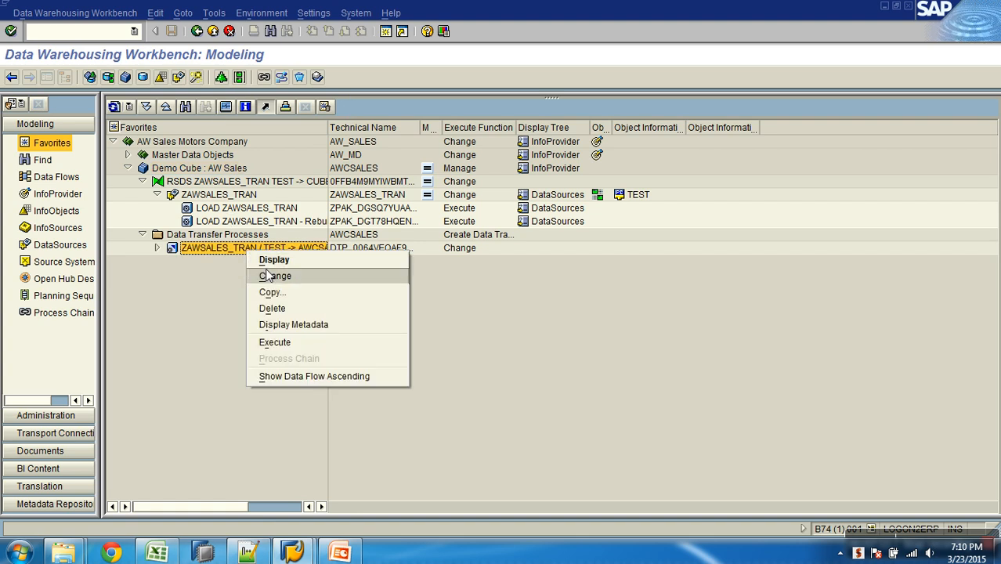
pyautogui.click(276, 274)
pyautogui.click(171, 77)
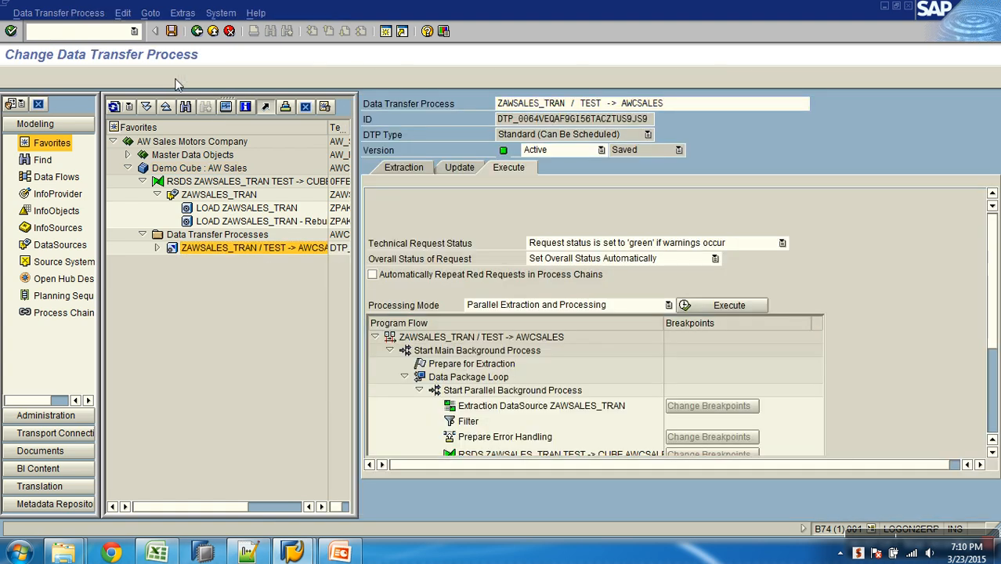
pyautogui.click(202, 268)
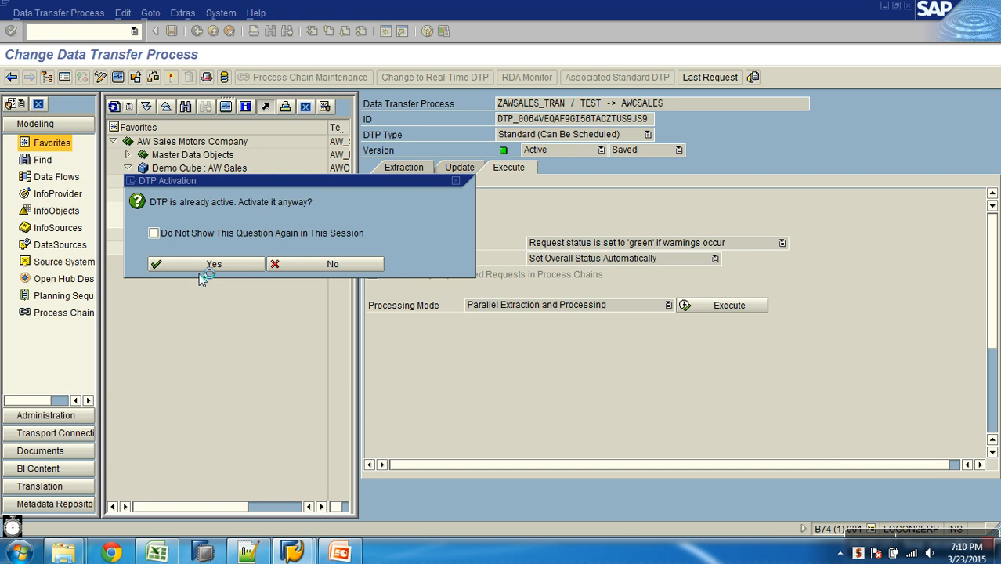
pyautogui.click(34, 271)
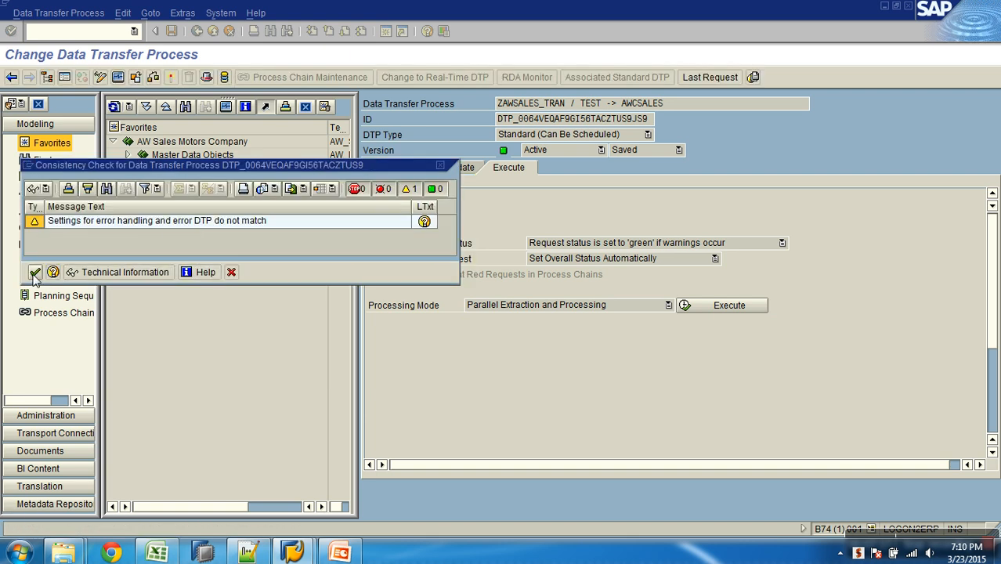
# - Exit to the SAP user menu and restart the Data Warehousing Workbench
pyautogui.click(211, 32)
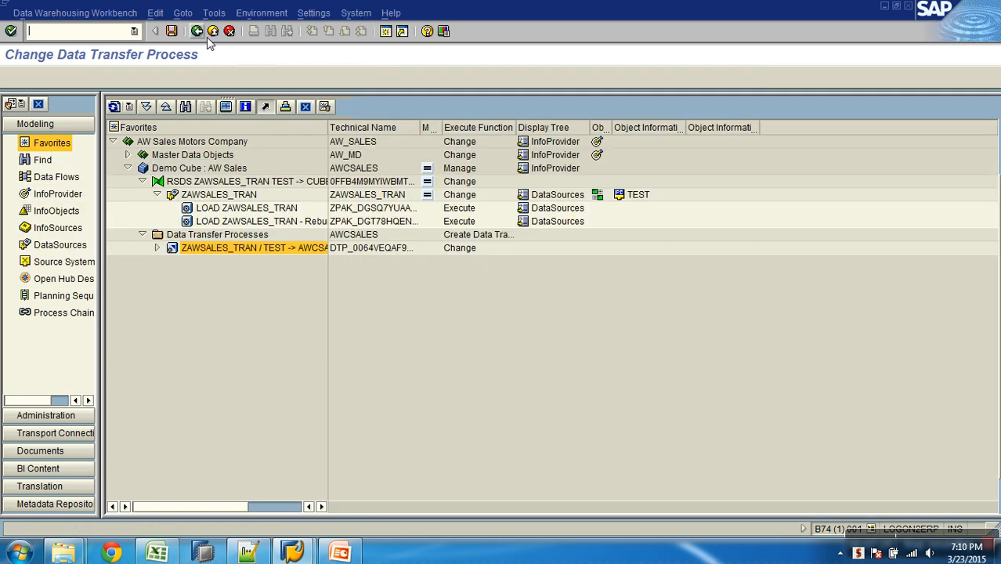
pyautogui.click(212, 32)
pyautogui.click(134, 31)
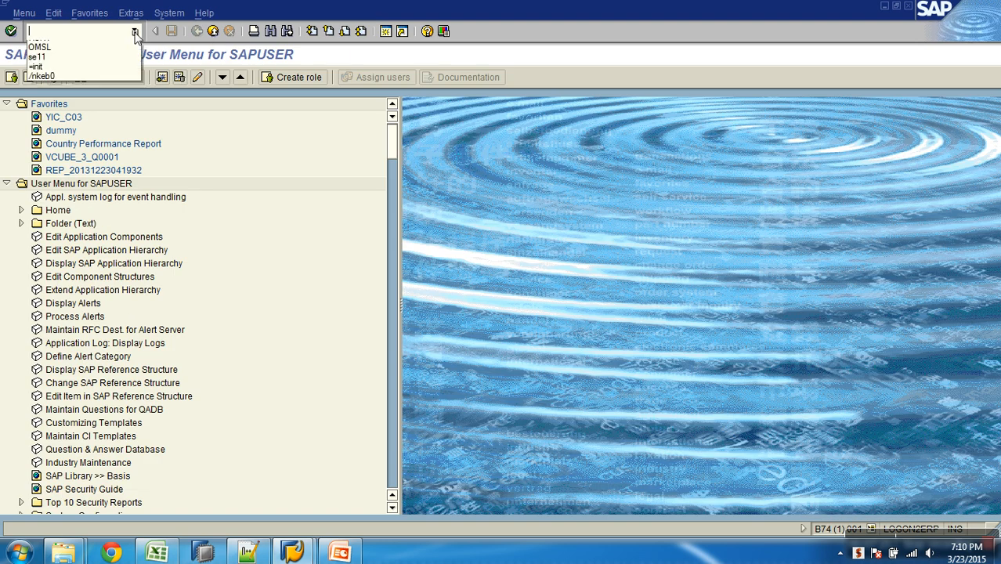
pyautogui.click(122, 46)
pyautogui.press('Return')
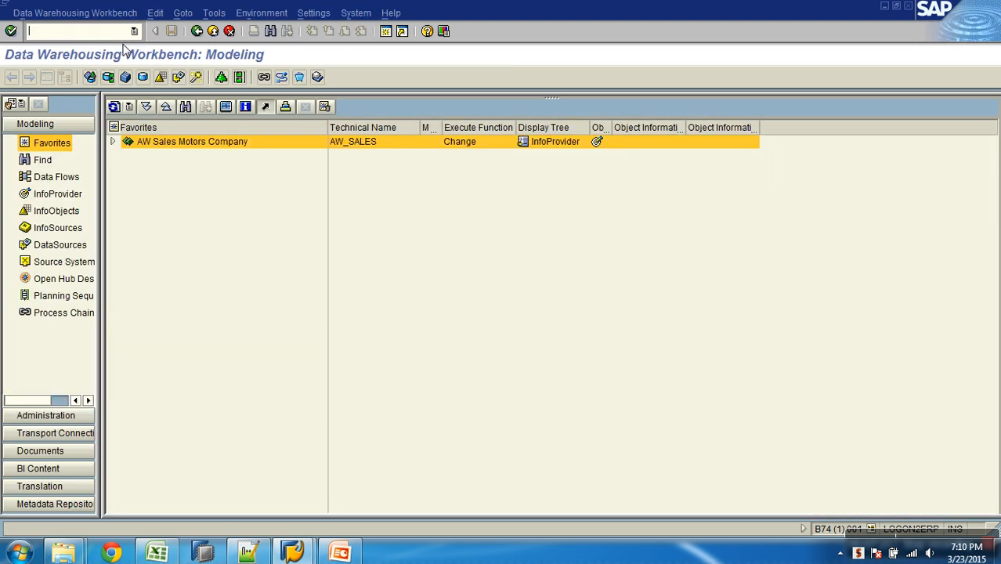
# - Expand AW Sales Motors Company down to the Demo Cube's transformation and data transfer processes, and open ZAWSALES_TRAN / TEST -> AWCSALES
pyautogui.click(113, 141)
pyautogui.click(127, 167)
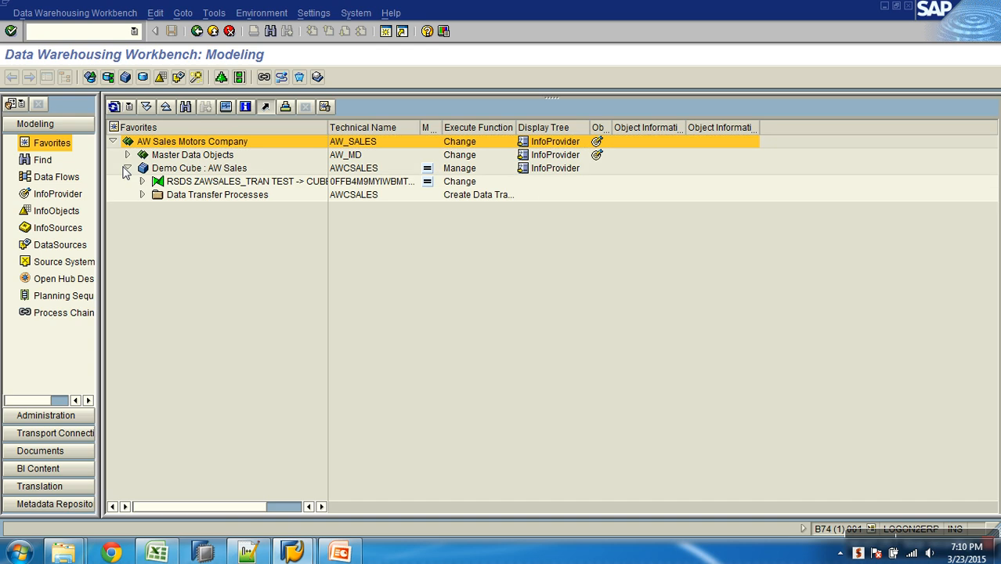
pyautogui.click(141, 195)
pyautogui.click(142, 181)
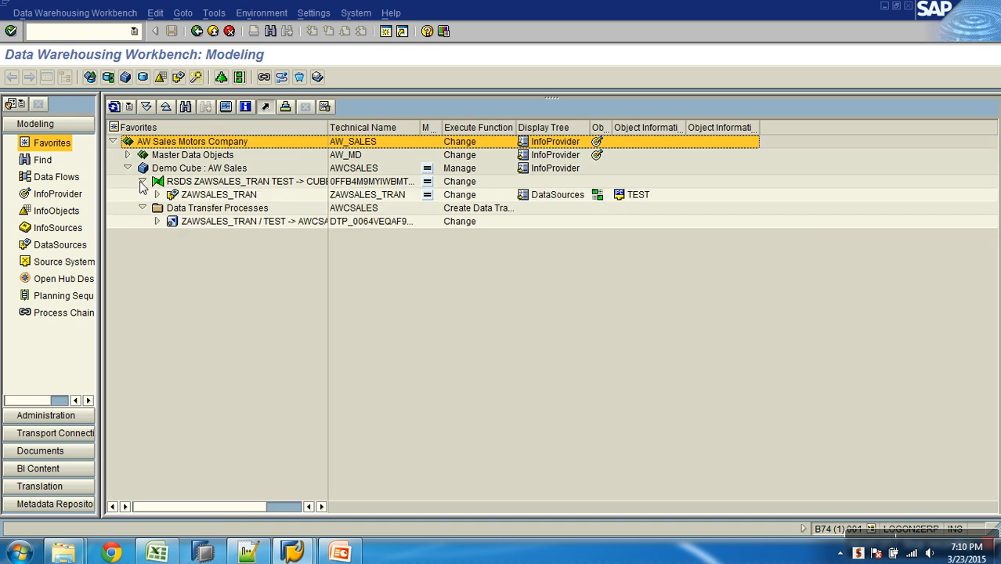
pyautogui.click(157, 194)
pyautogui.doubleClick(230, 247)
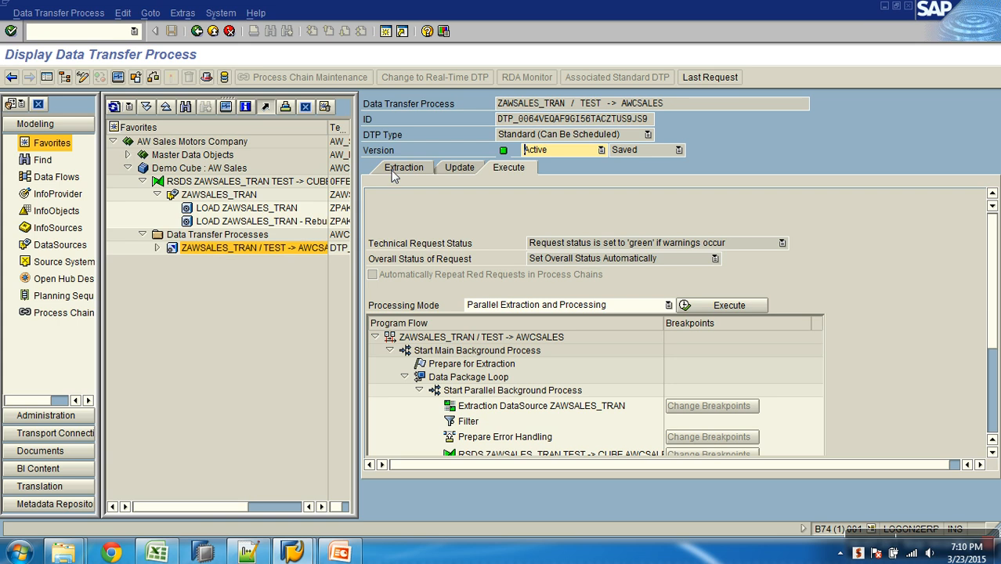
# - Review the extraction and error handling settings of the data transfer process, then execute it and display the request monitor
pyautogui.click(394, 172)
pyautogui.click(465, 169)
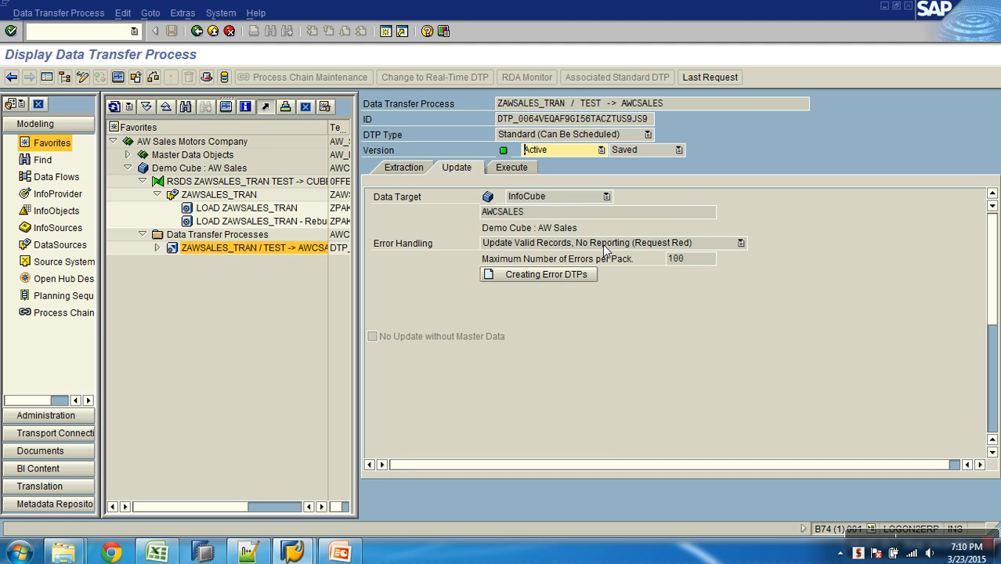
pyautogui.click(513, 170)
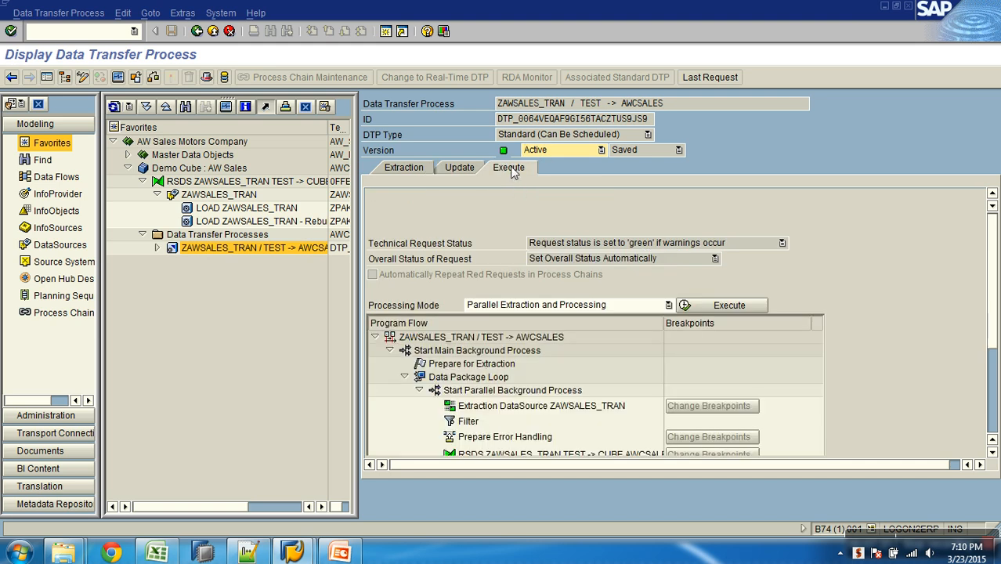
pyautogui.click(695, 304)
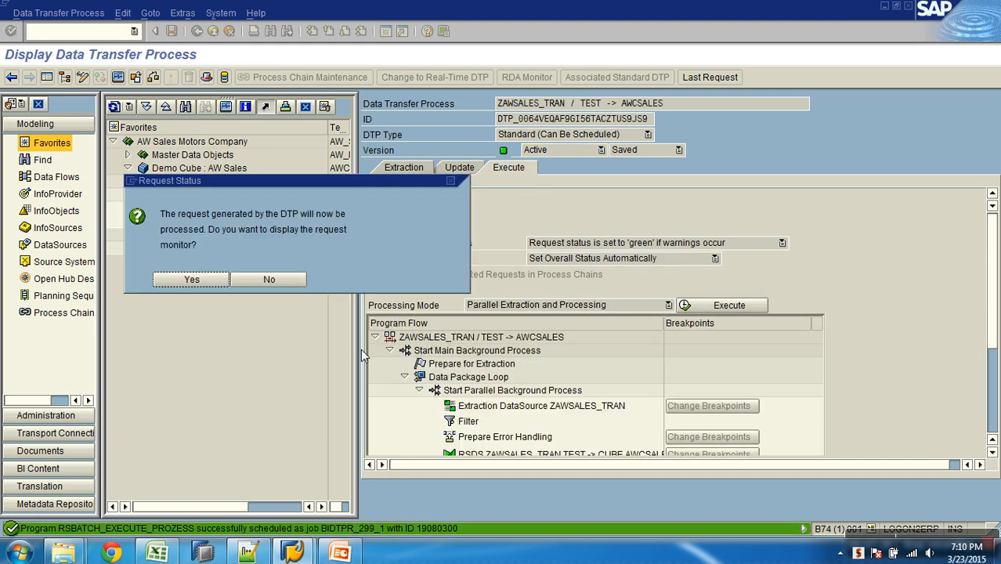
pyautogui.click(195, 280)
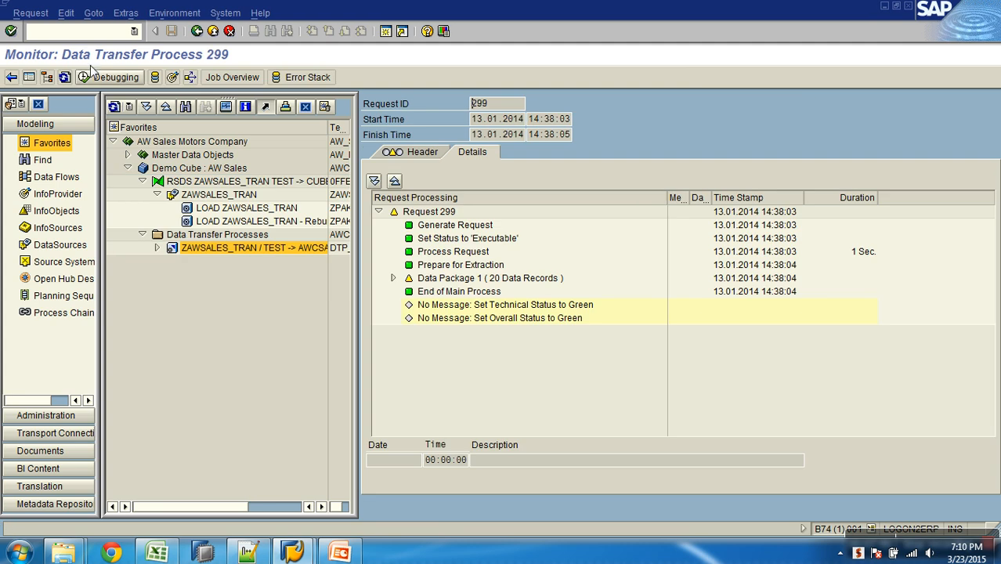
# - Refresh the monitor of request 299 and examine the record counts of each processing stage in Data Package 1
pyautogui.click(64, 77)
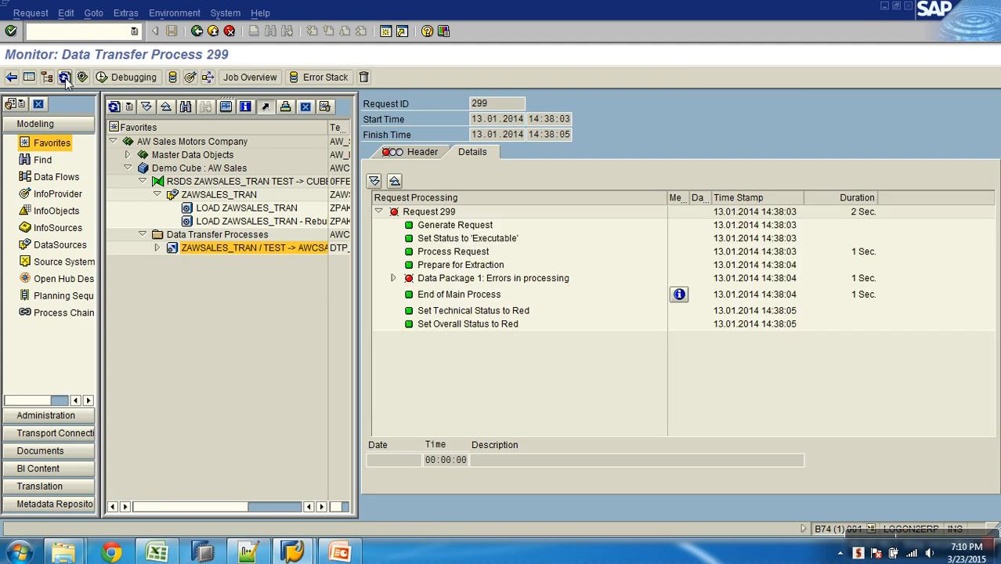
pyautogui.click(393, 278)
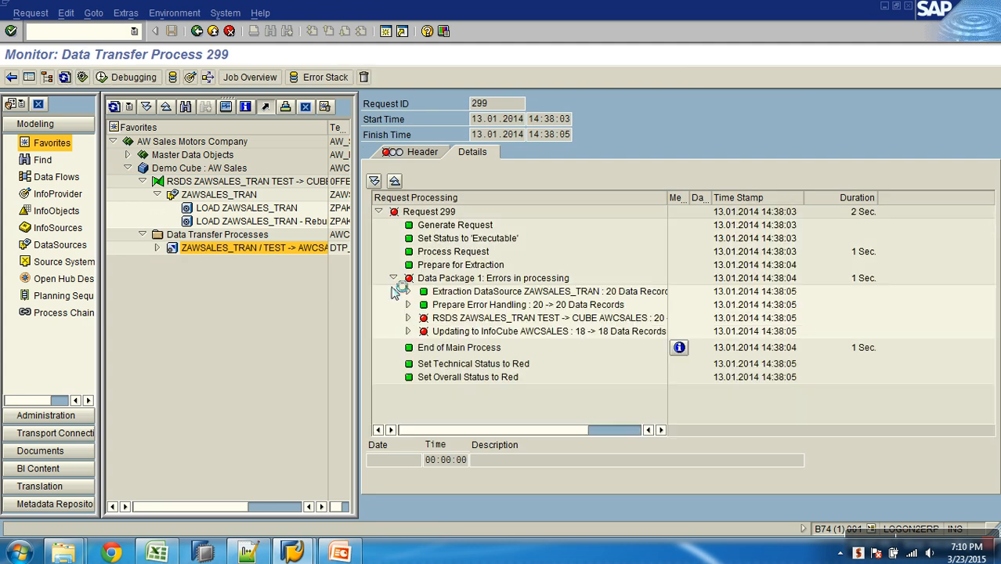
pyautogui.doubleClick(667, 198)
pyautogui.click(624, 291)
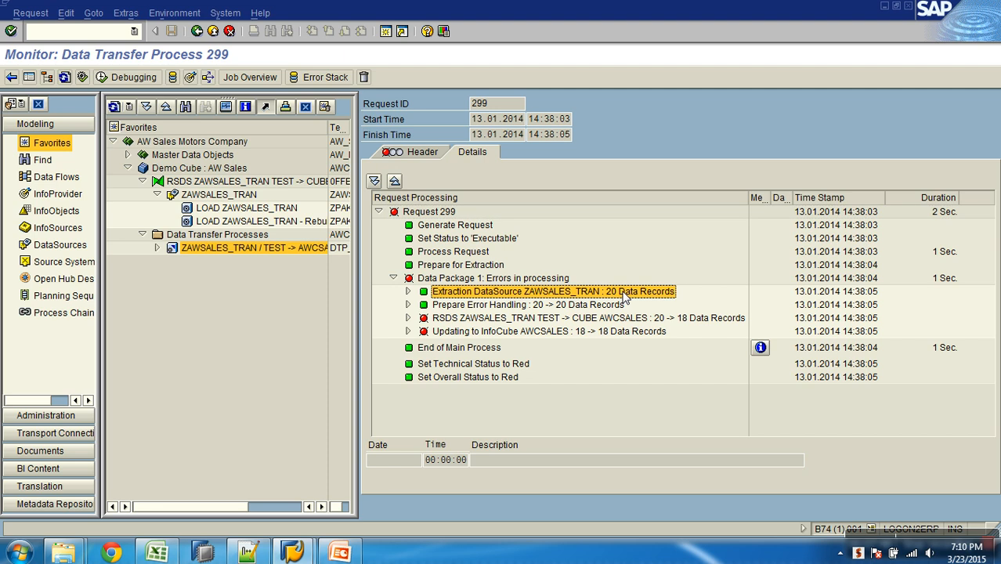
pyautogui.click(598, 305)
pyautogui.click(568, 319)
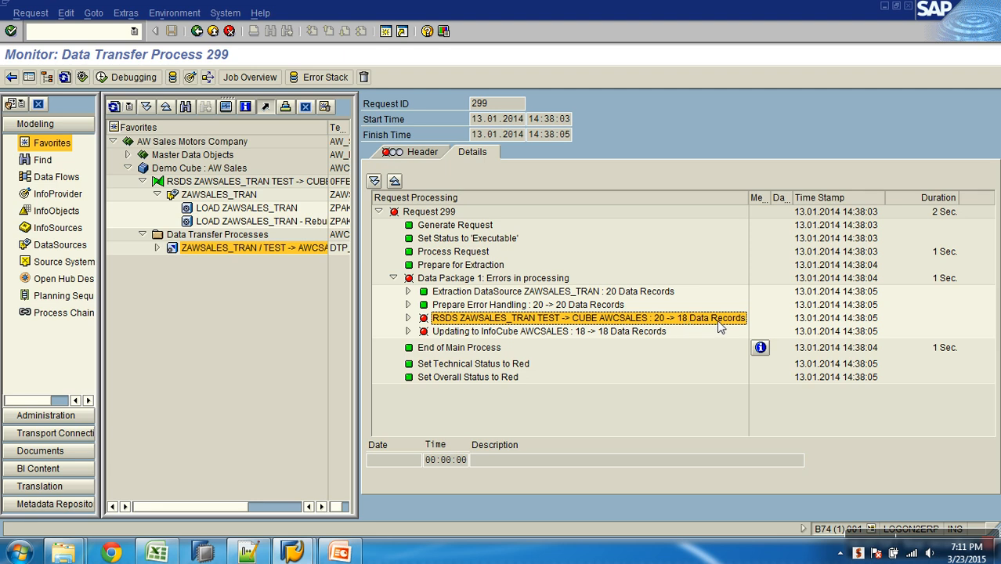
pyautogui.click(633, 331)
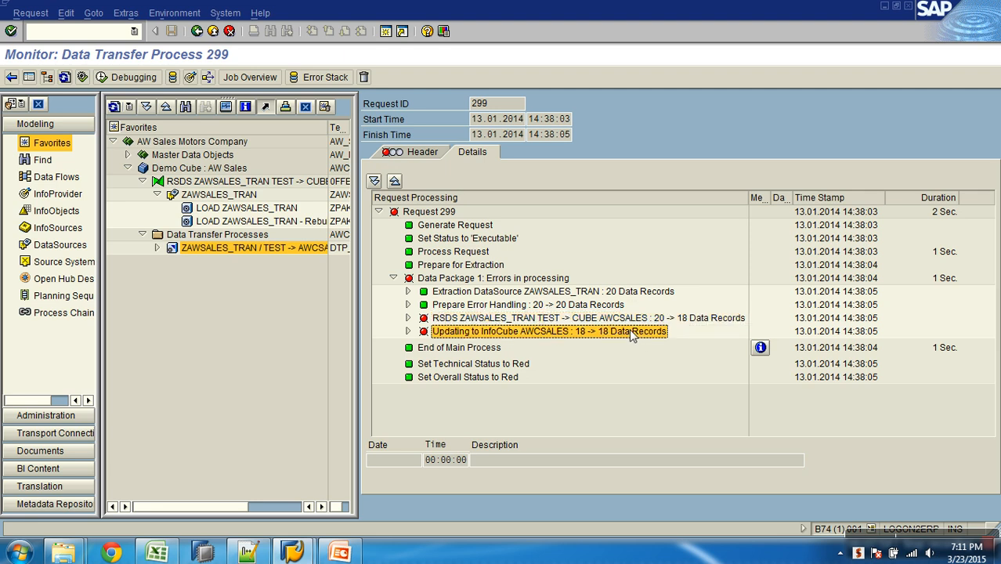
# - Display the requests of the AWCSALES InfoCube, compare transferred and added records for request 299, and return to the monitor
pyautogui.click(191, 78)
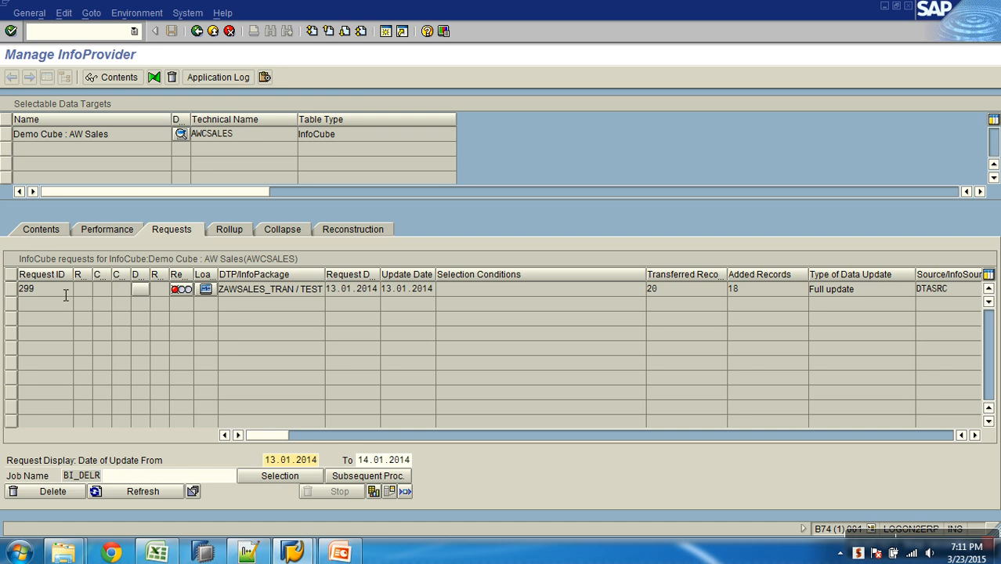
pyautogui.click(31, 289)
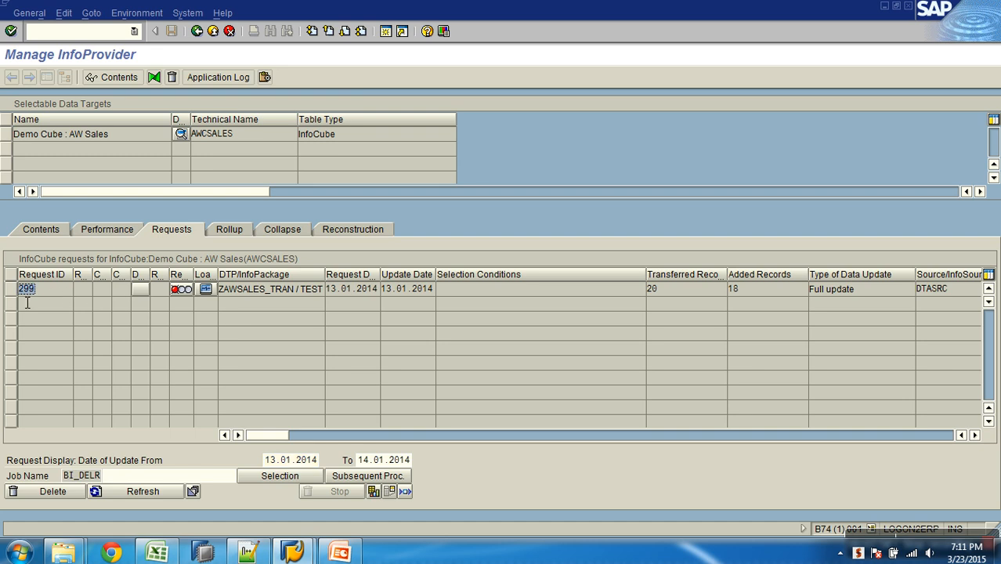
pyautogui.click(89, 292)
pyautogui.click(689, 296)
pyautogui.click(750, 295)
pyautogui.doubleClick(750, 294)
pyautogui.click(263, 77)
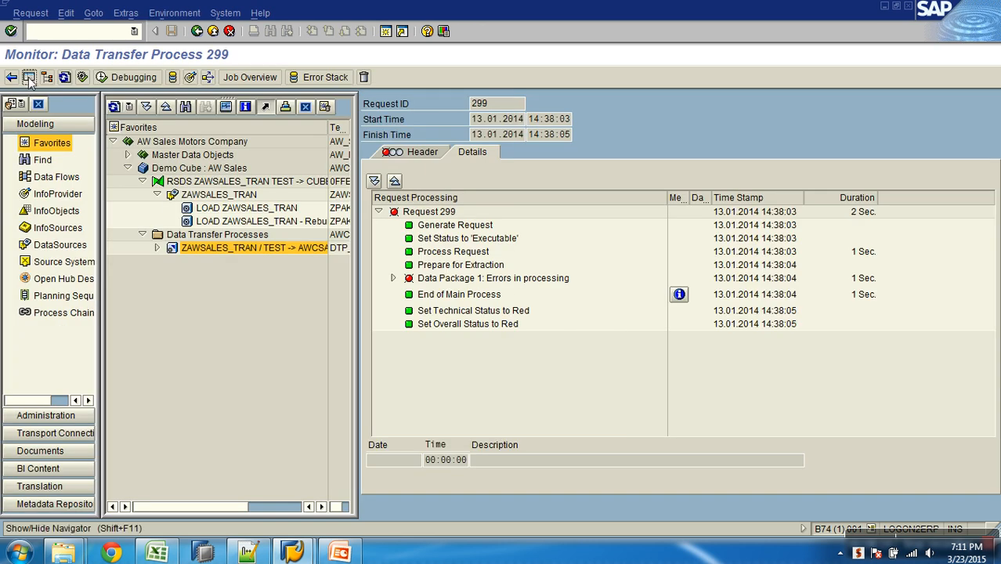
# - Hide the navigator, display request 299's error stack for data package 000001, and examine the order dates of records 1 and 13
pyautogui.click(64, 77)
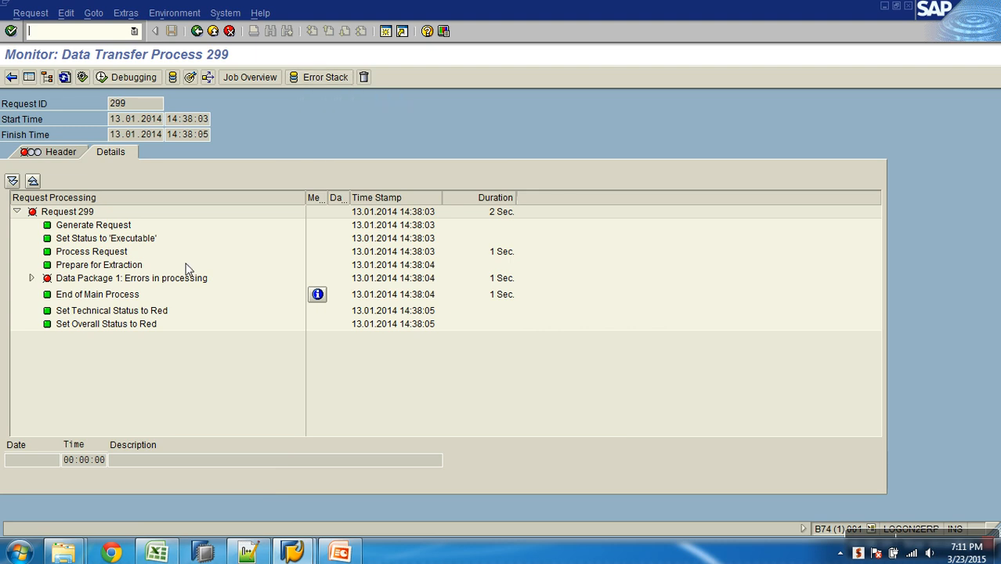
pyautogui.click(317, 78)
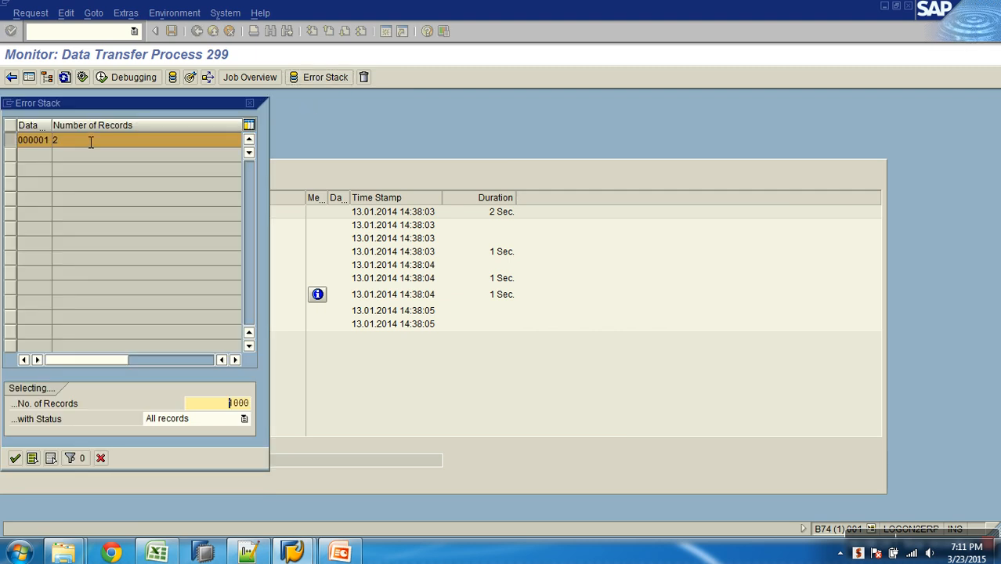
pyautogui.click(14, 459)
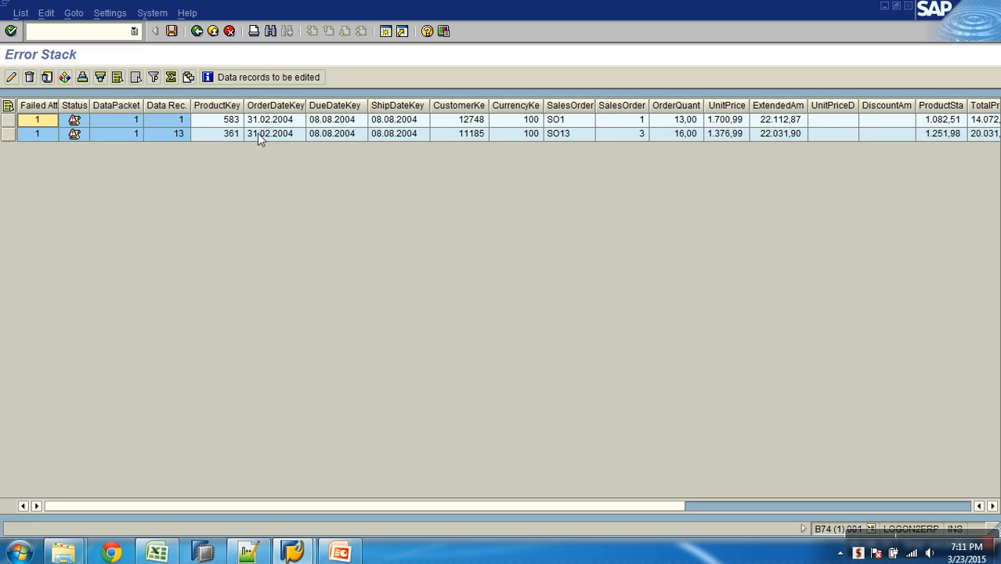
pyautogui.click(279, 121)
pyautogui.click(285, 133)
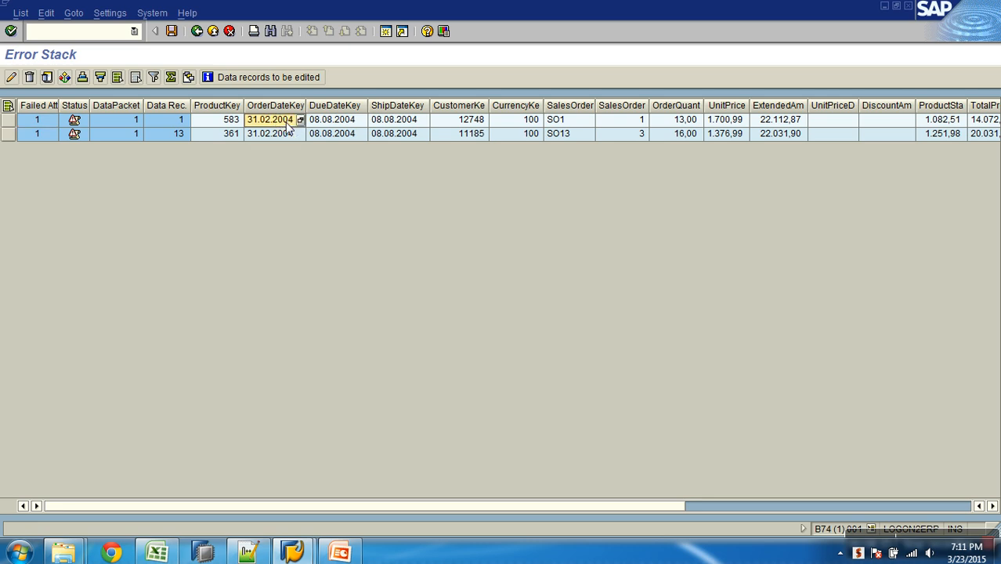
pyautogui.click(196, 33)
# - Expand Data Package 1's transformation and InfoCube update stages, and view the error handler messages for the transformation
pyautogui.click(31, 278)
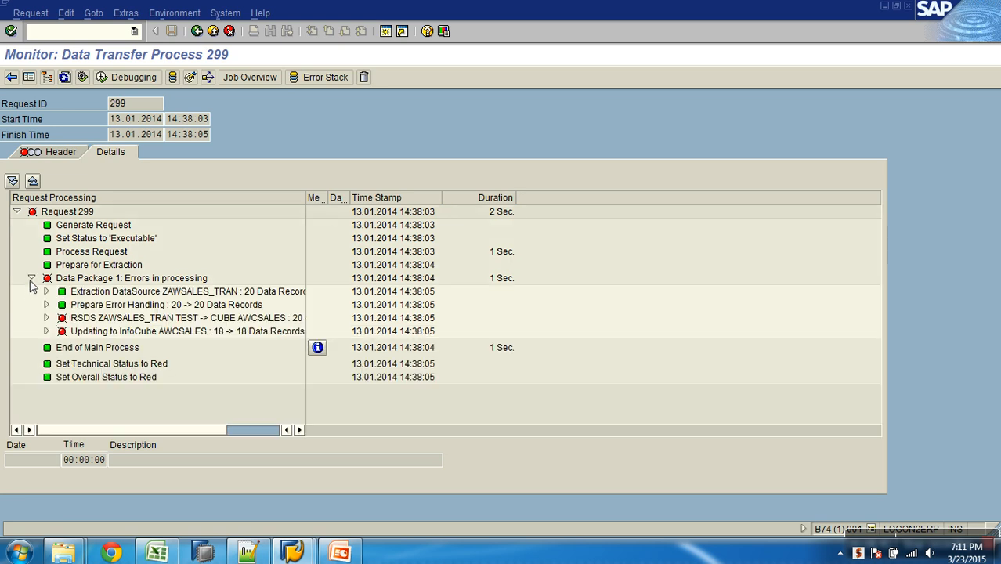
pyautogui.click(46, 331)
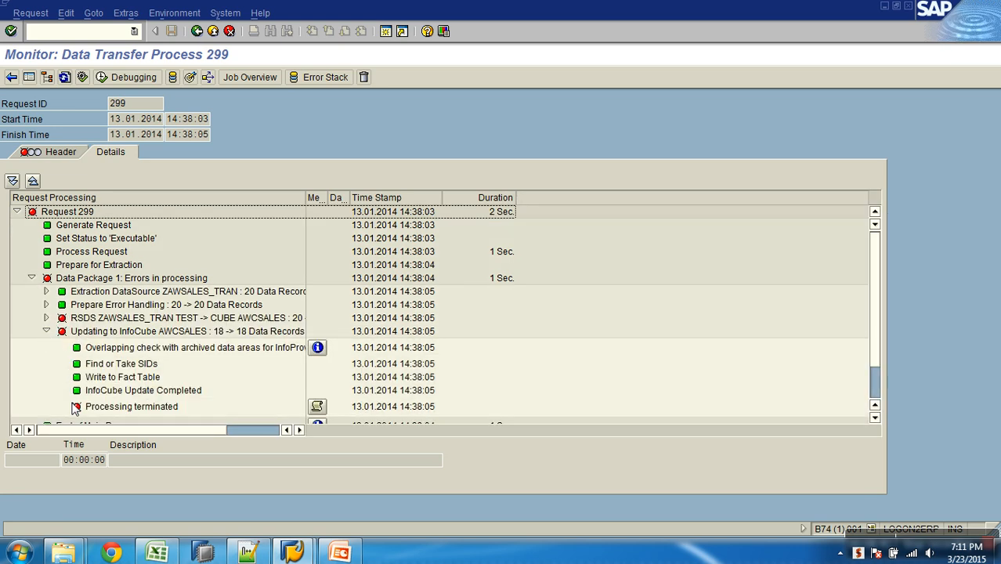
pyautogui.click(45, 318)
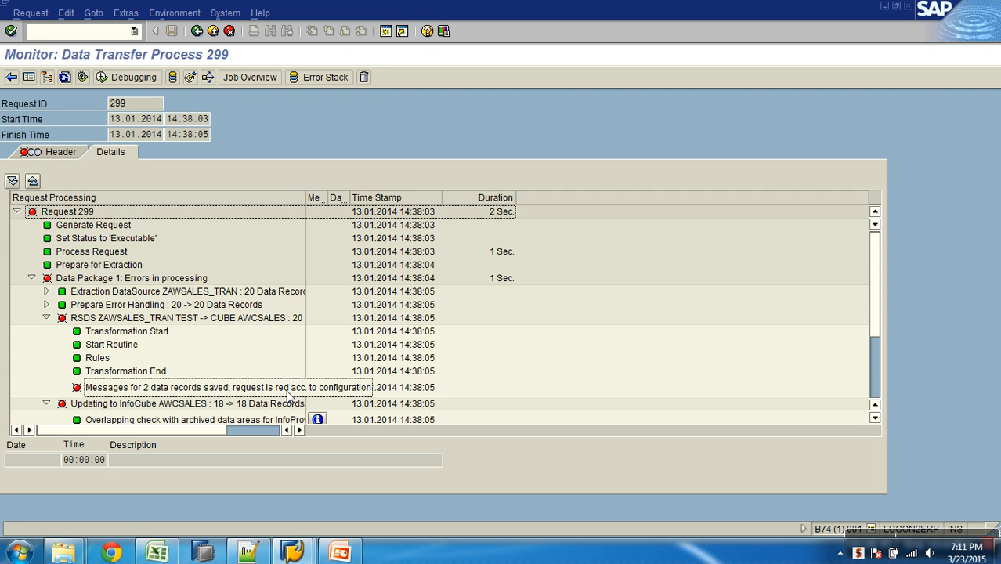
pyautogui.click(317, 387)
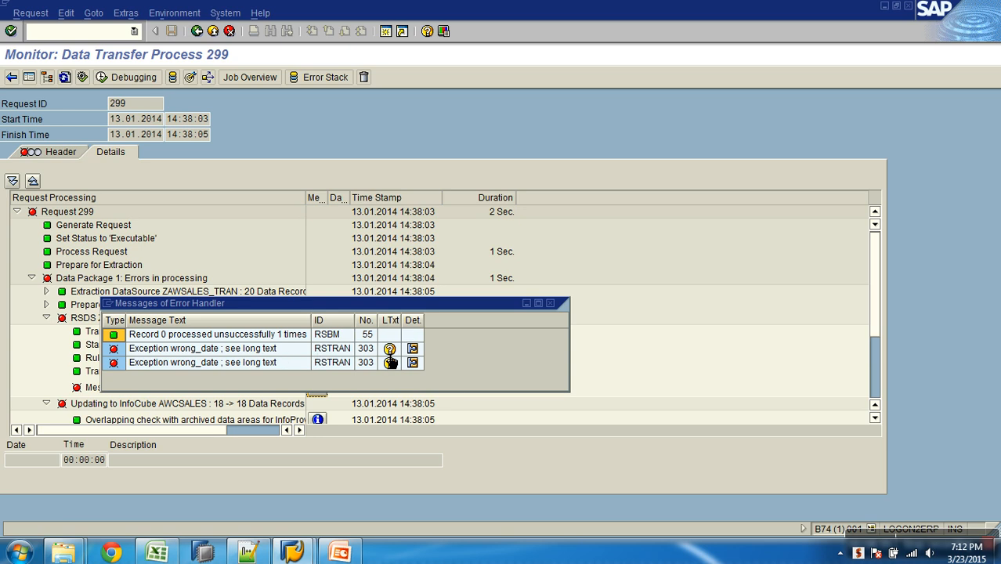
pyautogui.click(551, 304)
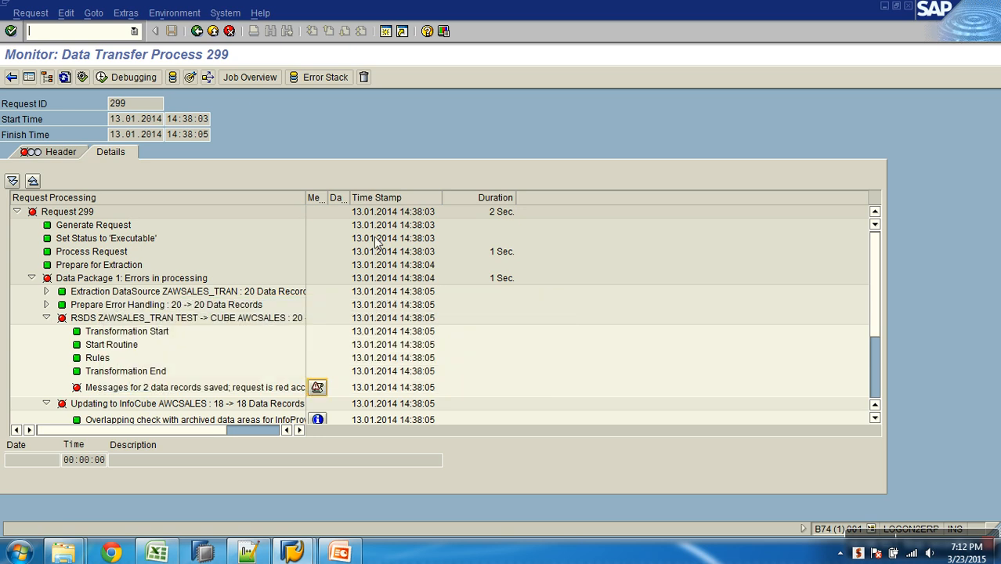
# - Display the error stack records of request 299 for data package 000001
pyautogui.click(314, 78)
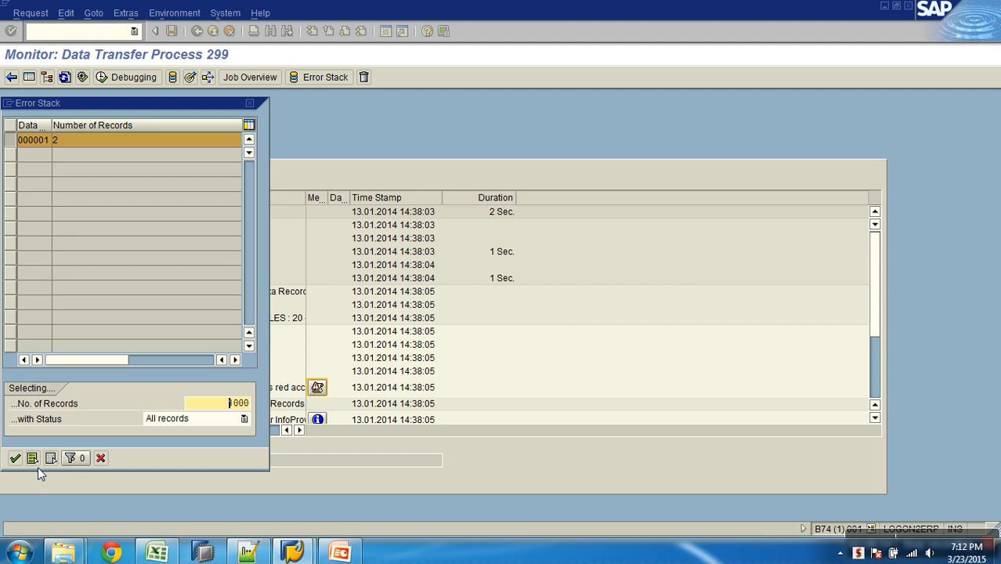
pyautogui.click(15, 457)
pyautogui.click(274, 125)
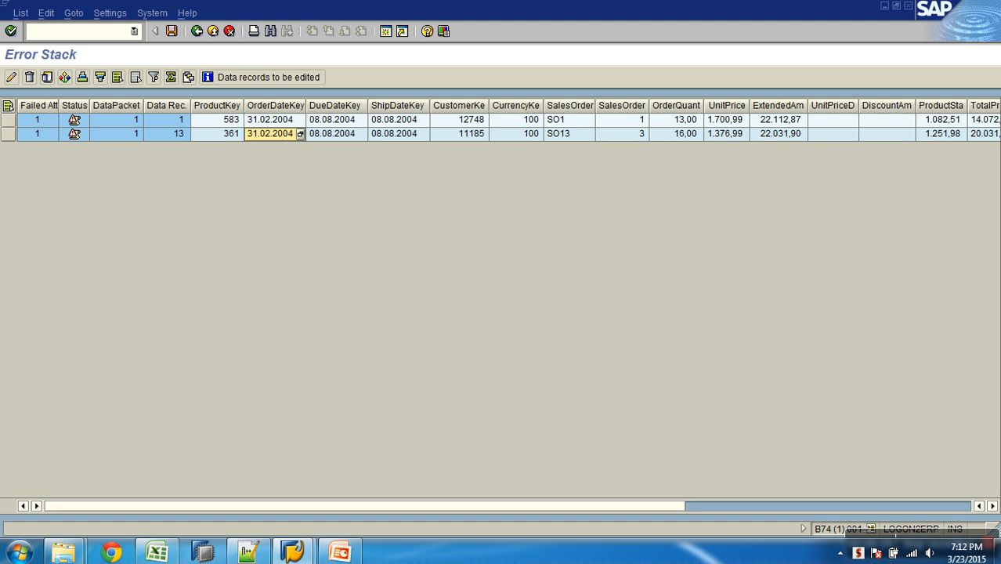
# - Set the OrderDateKey of both error stack records to 01.03.2004, save the correction, and return to the monitor
pyautogui.moveTo(8, 120); pyautogui.dragTo(9, 134)
pyautogui.click(12, 76)
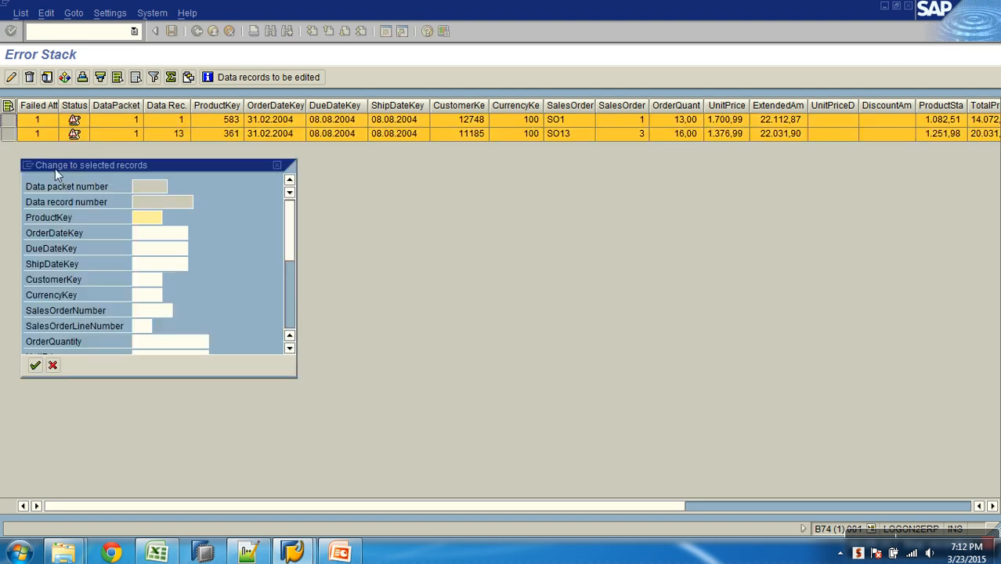
pyautogui.click(163, 233)
pyautogui.write('0')
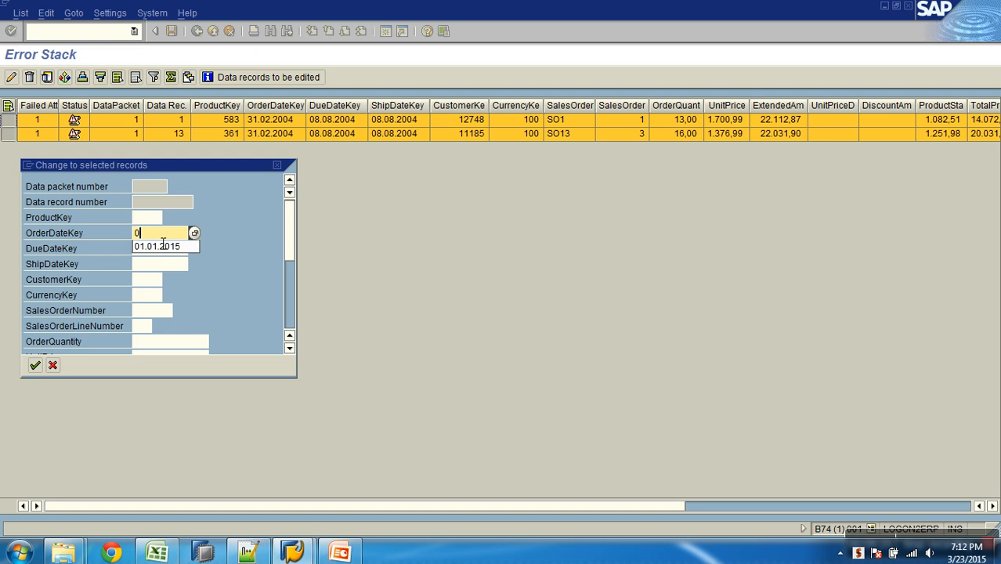
pyautogui.write('1.03.2000')
pyautogui.press('BackSpace')
pyautogui.write('4')
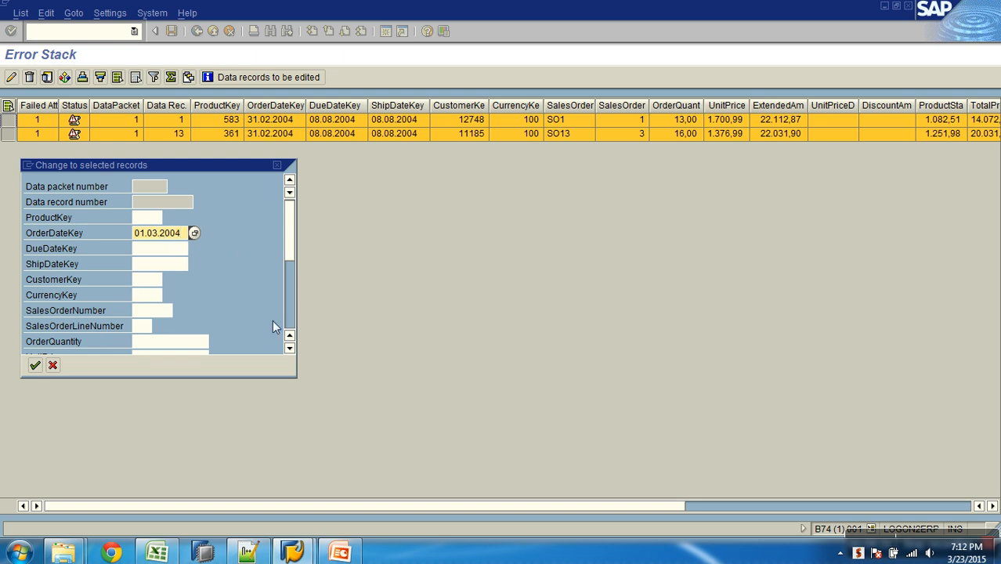
pyautogui.click(34, 365)
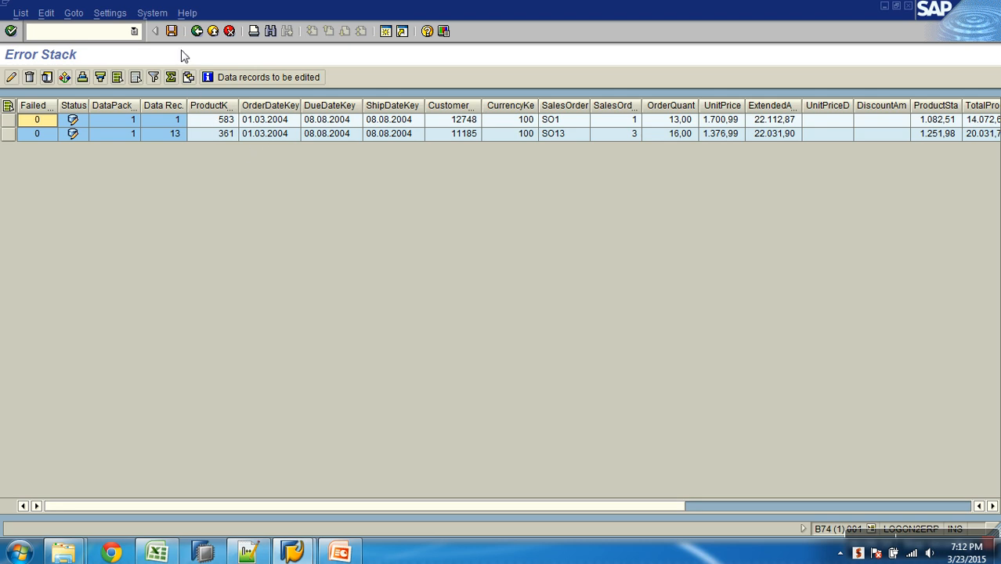
pyautogui.click(170, 31)
pyautogui.click(197, 30)
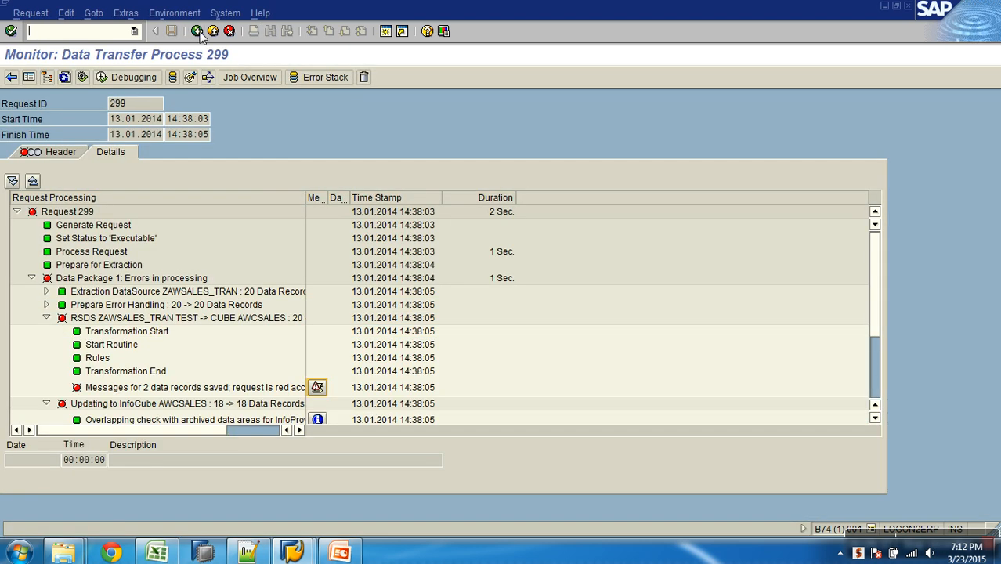
# - Open the ZAWSALES_TRAN / TEST -> AWCSALES data transfer process from the workbench and create an error DTP from its update settings
pyautogui.click(213, 32)
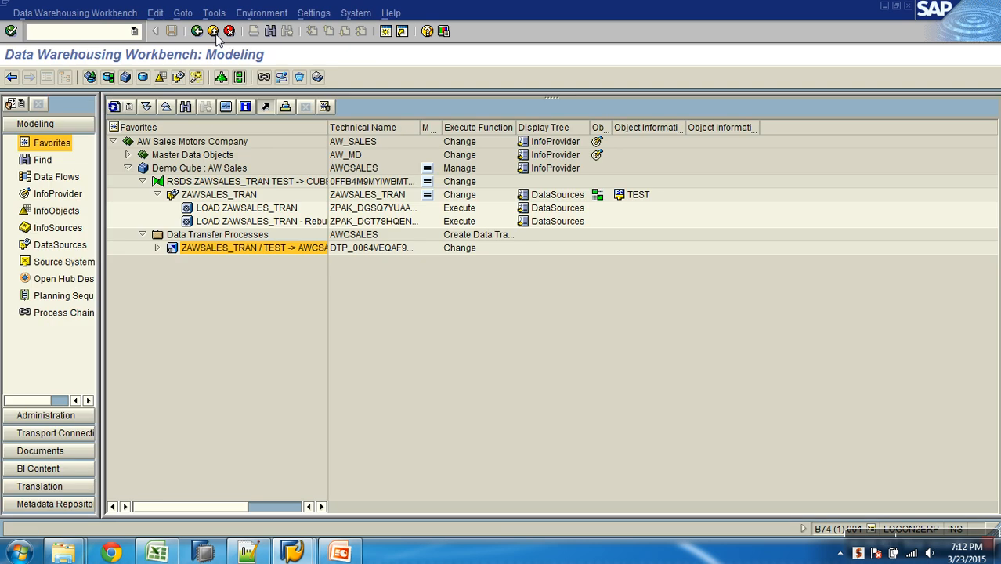
pyautogui.doubleClick(259, 250)
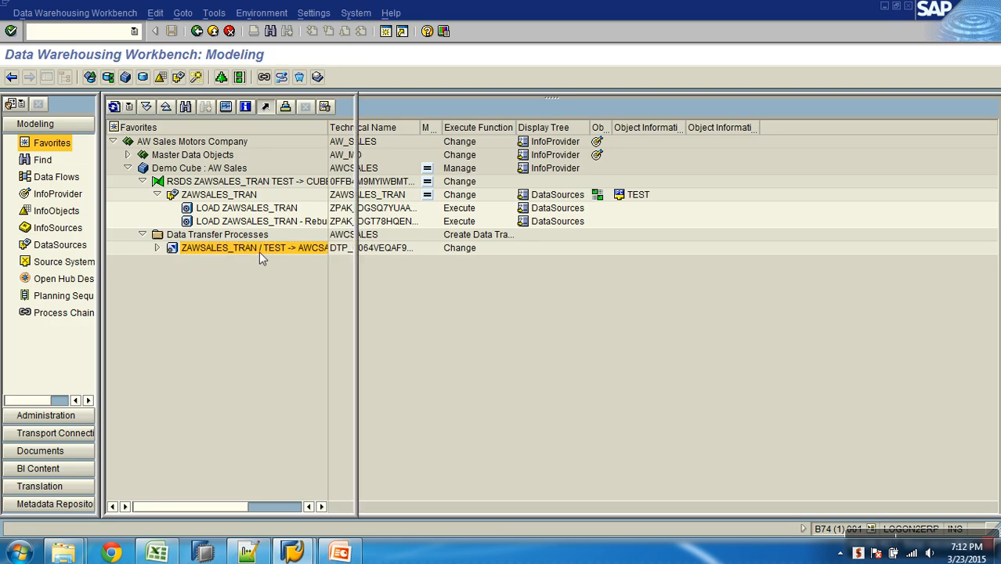
pyautogui.click(458, 167)
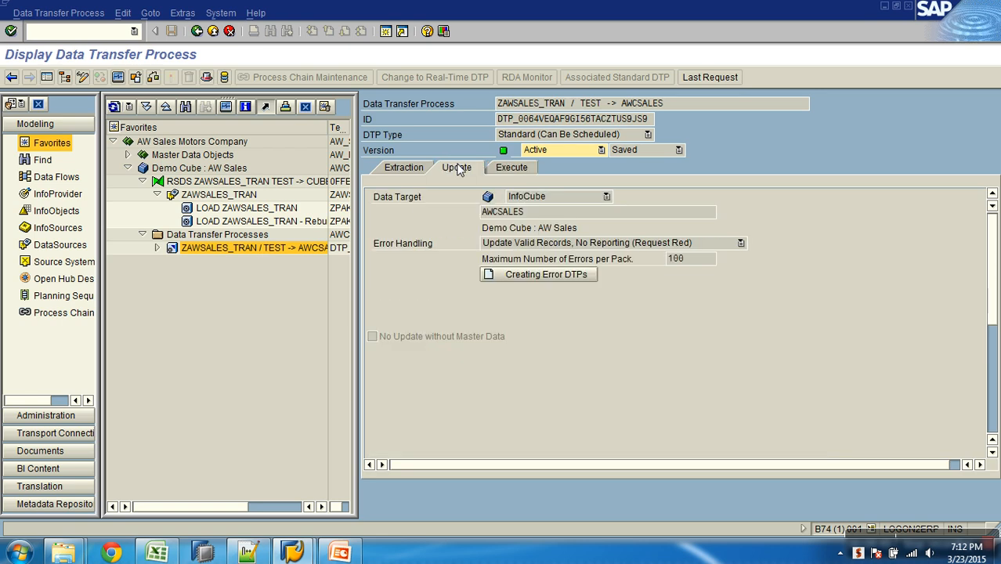
pyautogui.click(540, 274)
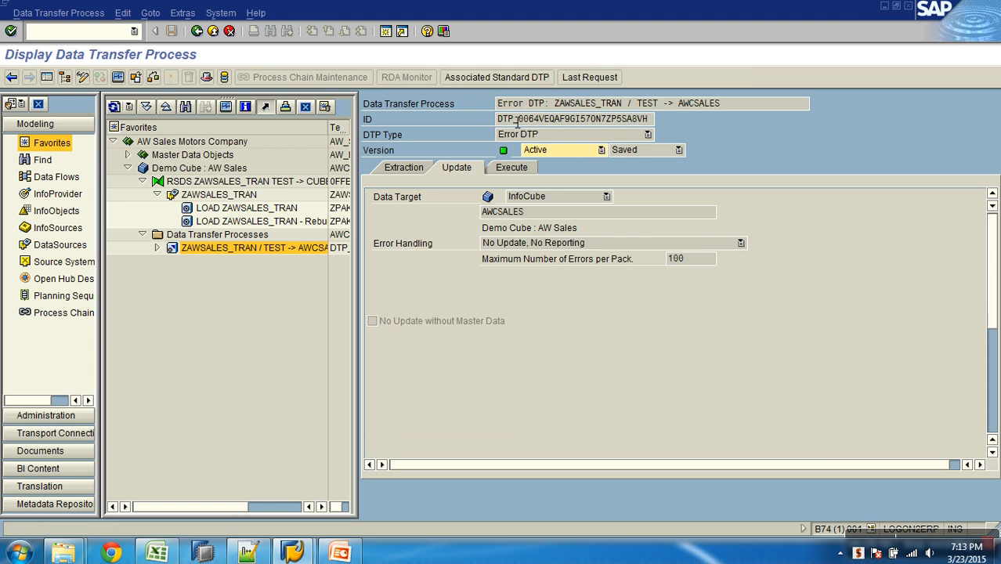
# - Restart transaction rsa1 and expand the data transfer processes of the AWCSALES demo cube
pyautogui.write('/nrsa1')
pyautogui.press('Return')
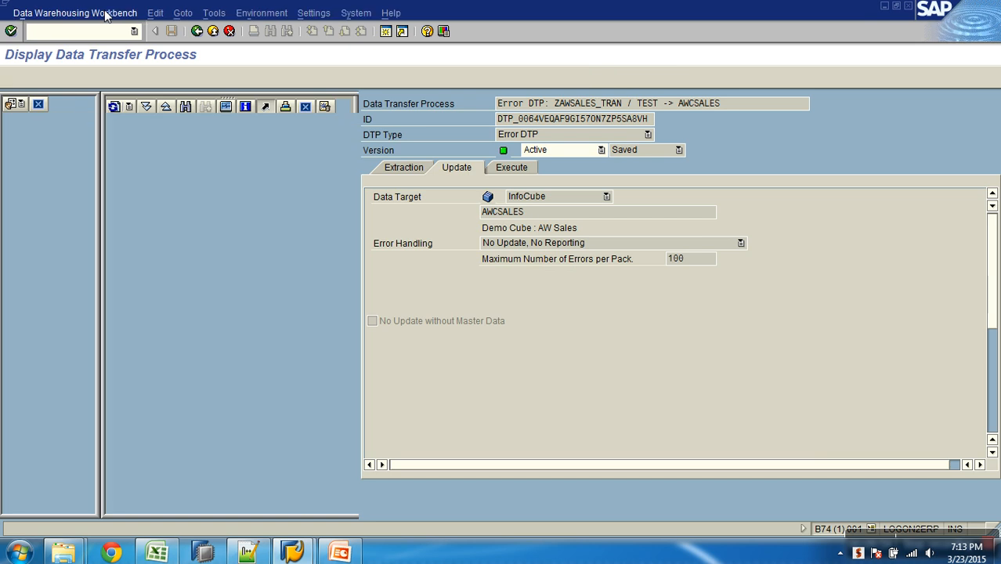
pyautogui.click(112, 141)
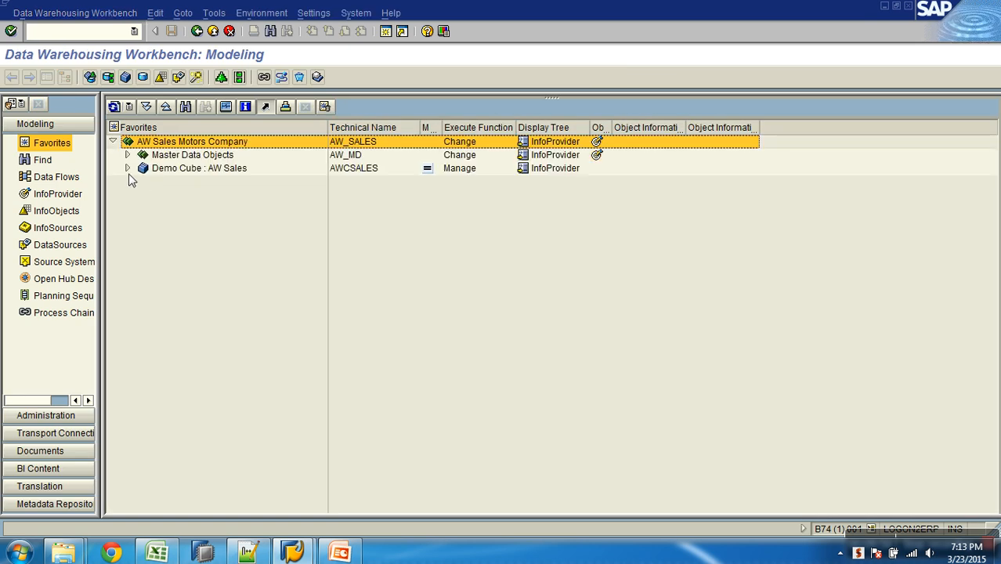
pyautogui.click(126, 167)
pyautogui.click(142, 194)
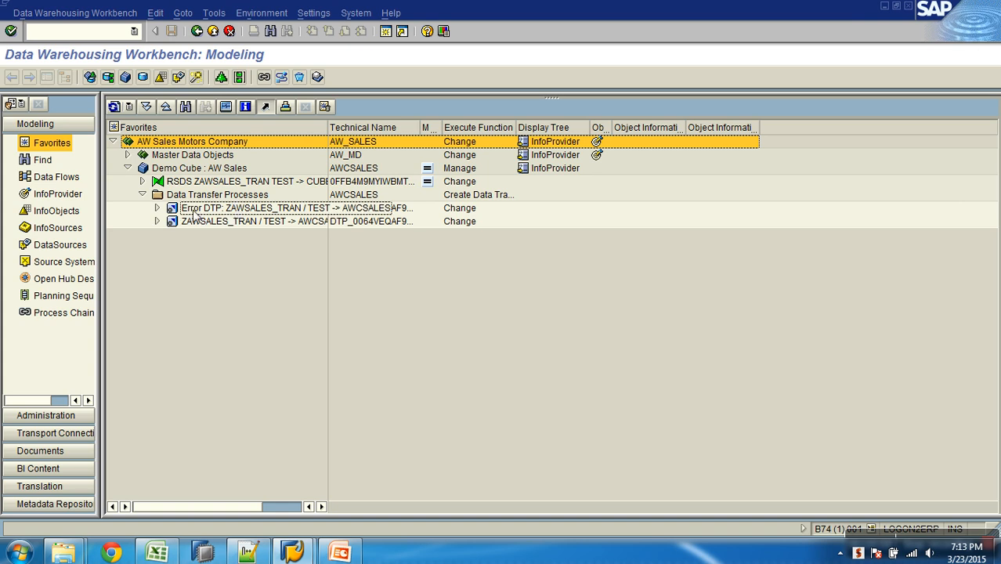
# - Execute the error DTP for ZAWSALES_TRAN and display its request monitor to check Data Package 1
pyautogui.doubleClick(208, 213)
pyautogui.click(506, 169)
pyautogui.click(728, 305)
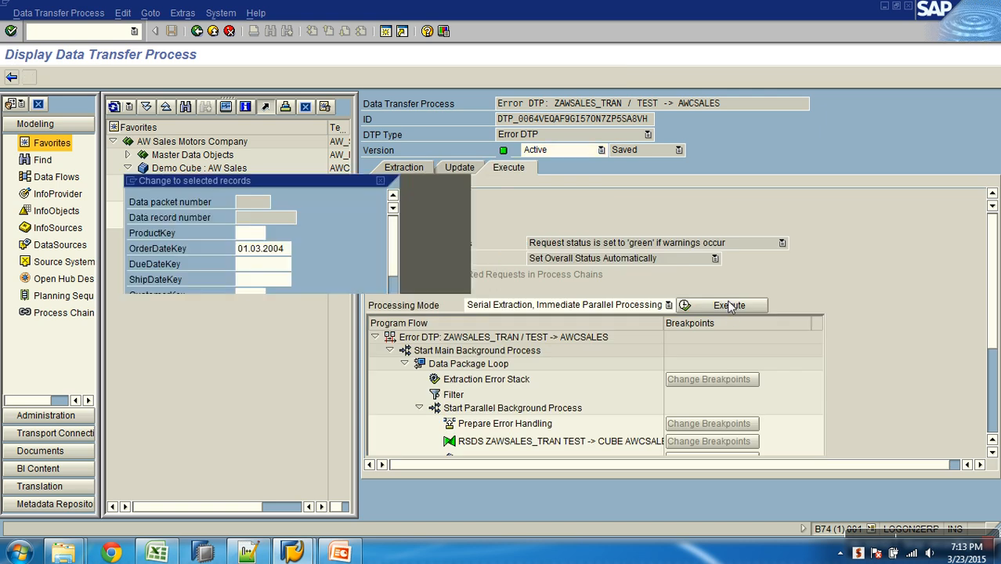
pyautogui.click(192, 280)
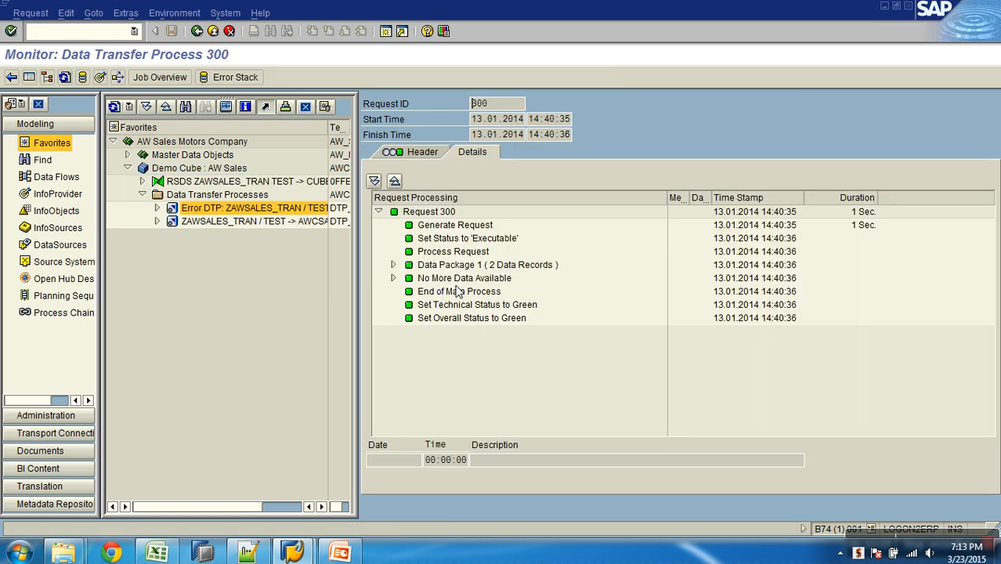
pyautogui.click(514, 267)
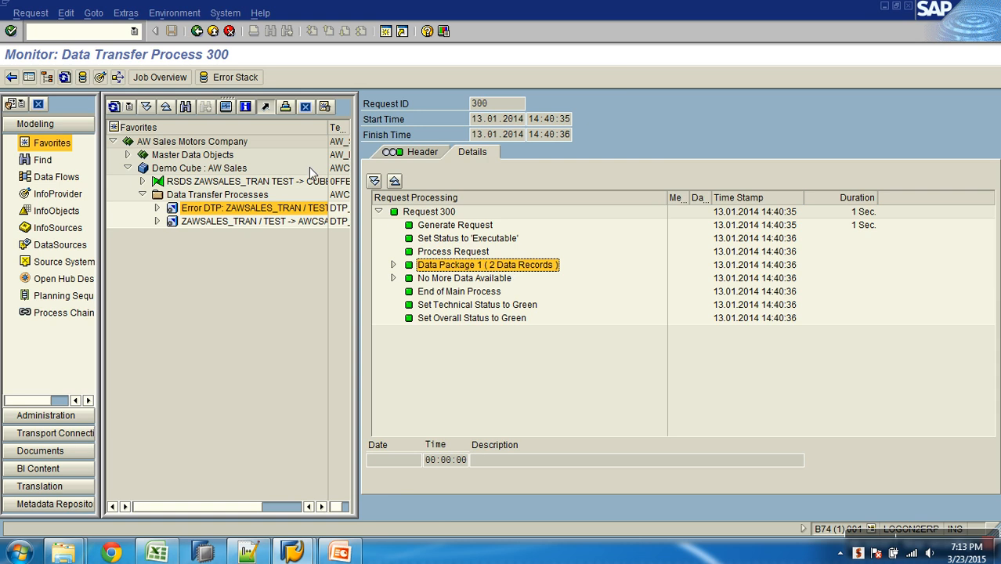
# - Manage the AWCSALES InfoCube with the navigation areas hidden, and compare transferred and added records of requests 300 and 299
pyautogui.rightClick(208, 172)
pyautogui.click(244, 355)
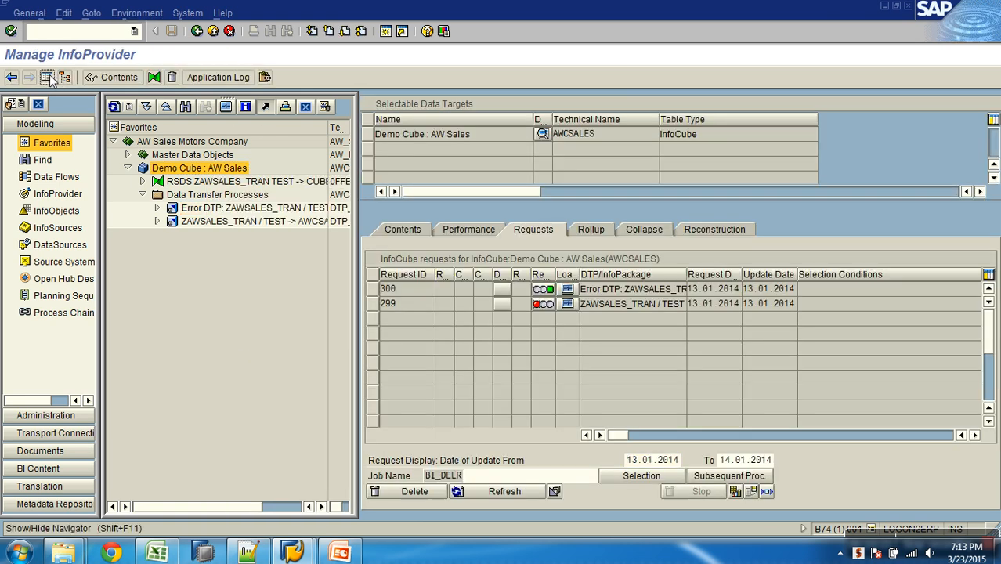
pyautogui.click(65, 76)
pyautogui.click(759, 293)
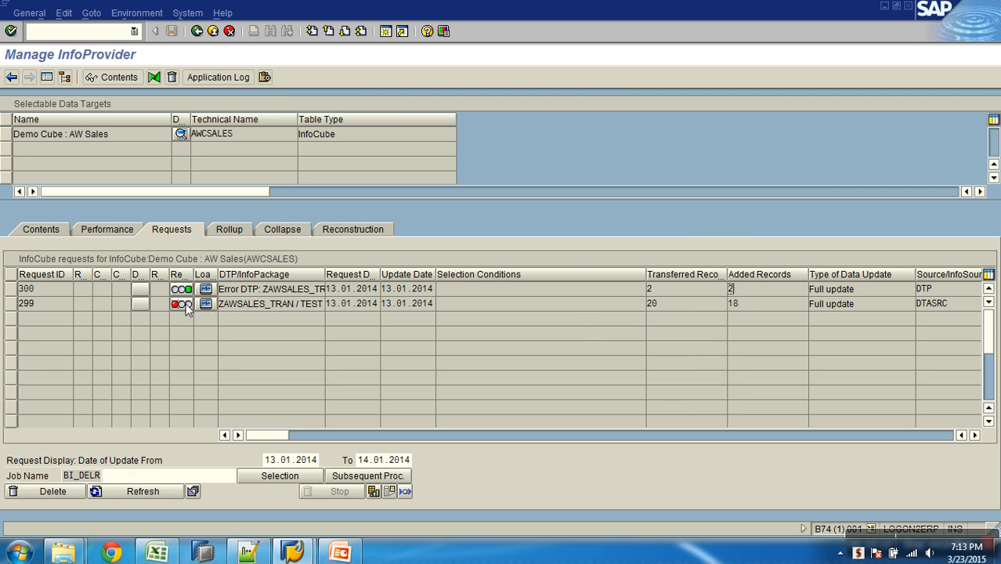
# - Set the request status of request 299 to green in the AWCSALES InfoCube
pyautogui.moveTo(186, 309)
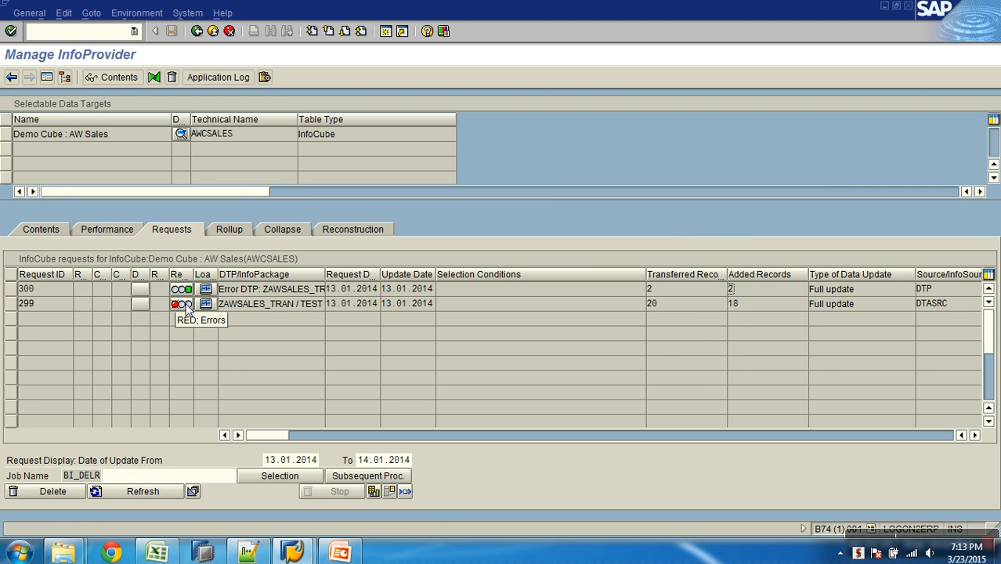
pyautogui.click(185, 308)
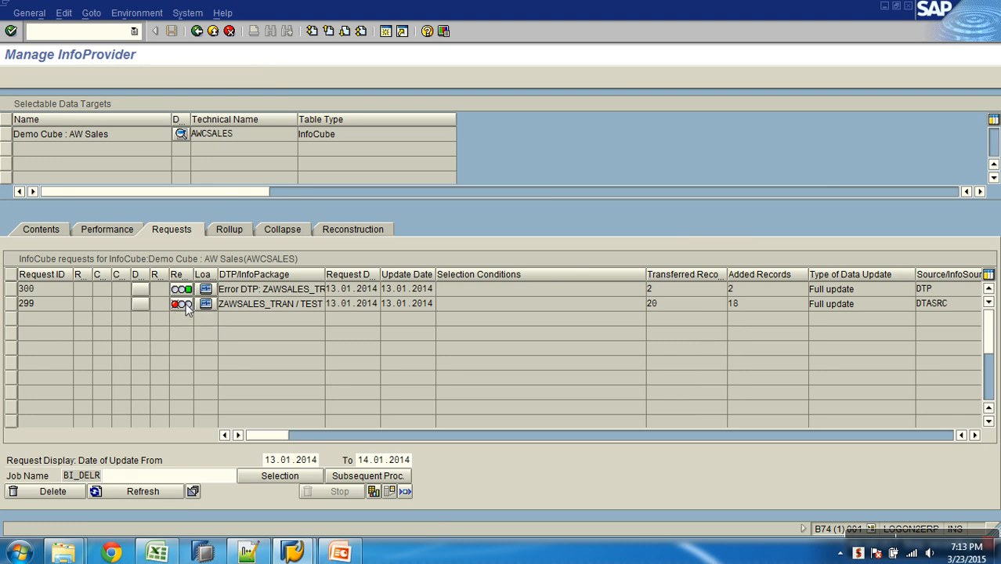
pyautogui.click(34, 242)
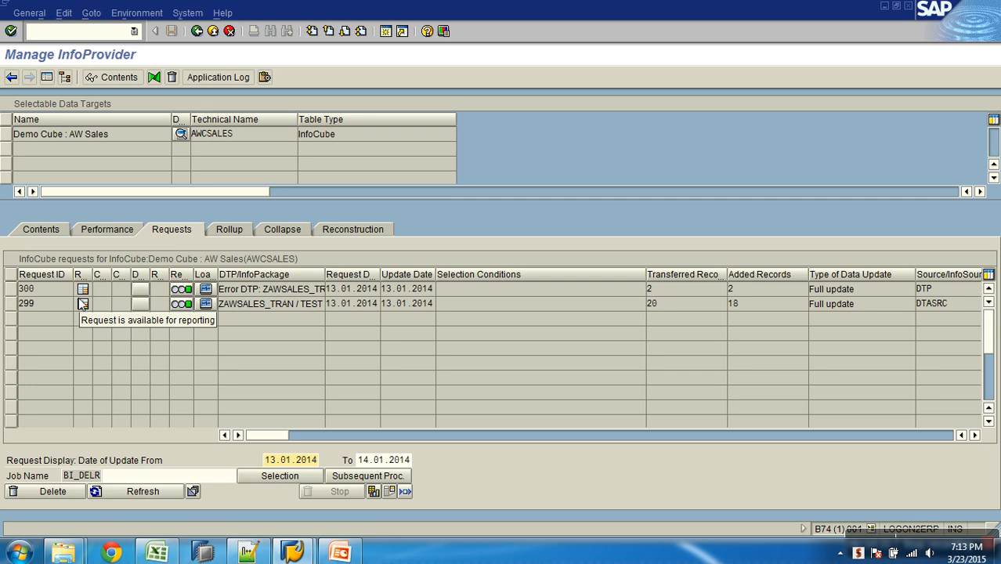
# - Return to the workbench and open the update settings of the ZAWSALES_TRAN / TEST -> AWCSALES transfer process for editing
pyautogui.click(229, 31)
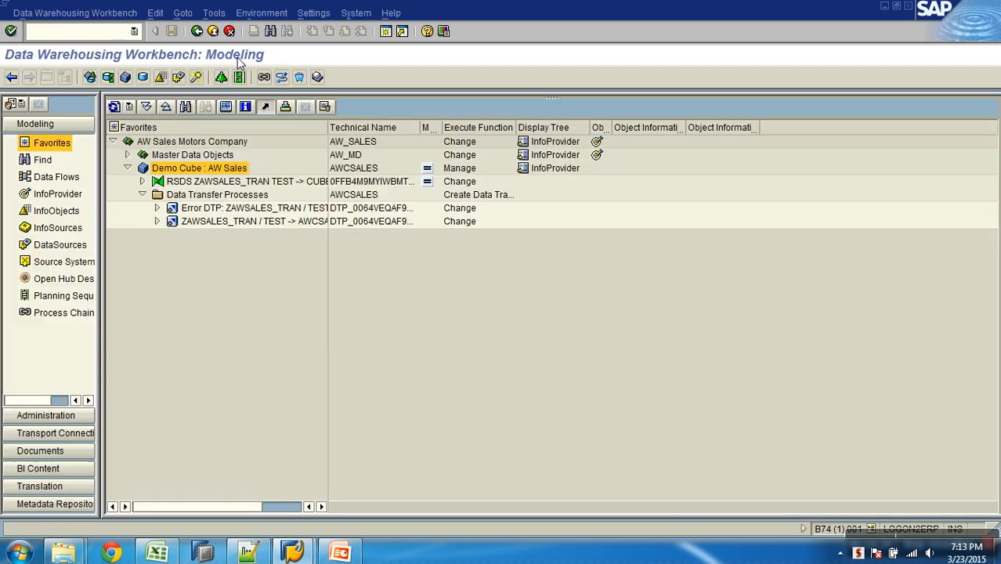
pyautogui.doubleClick(275, 221)
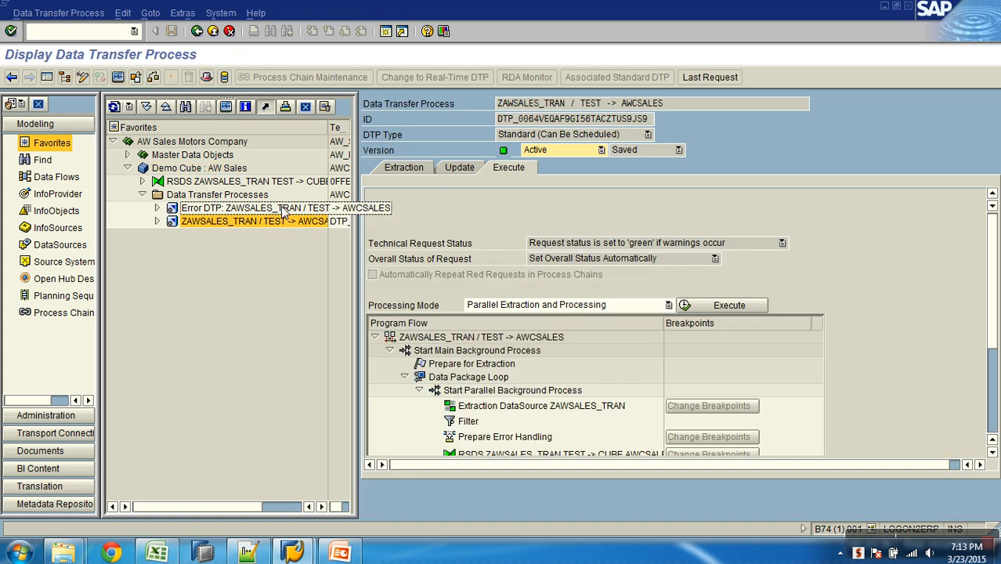
pyautogui.click(454, 167)
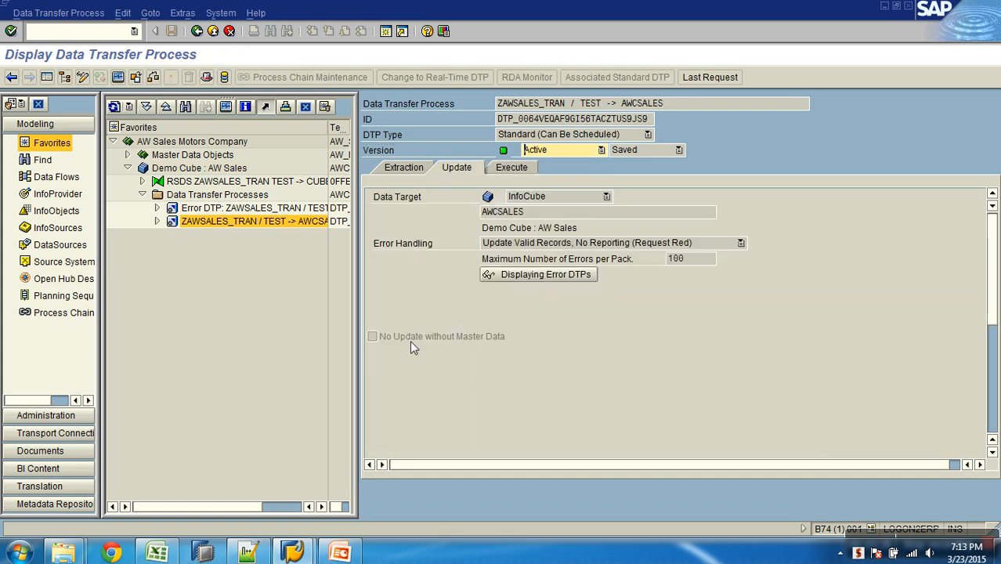
pyautogui.click(82, 77)
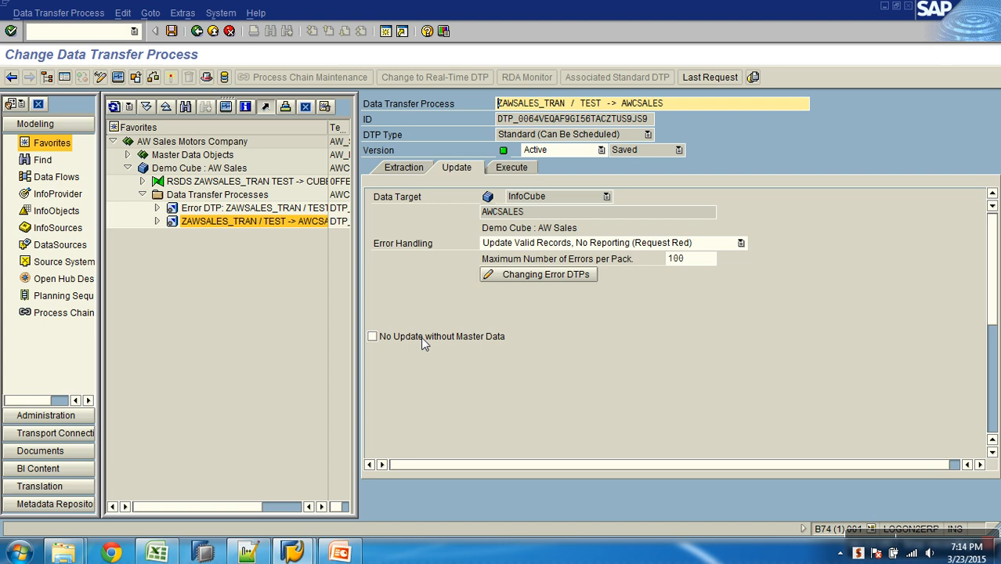
# - Enable the No Update without Master Data option for the transfer process and disable it again
pyautogui.click(396, 338)
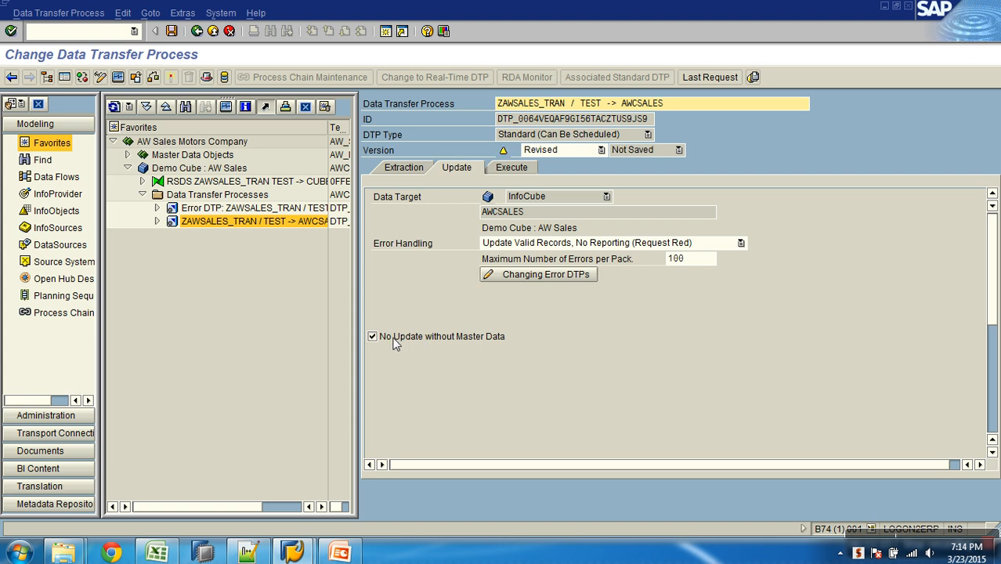
pyautogui.click(444, 341)
pyautogui.click(445, 343)
pyautogui.click(395, 336)
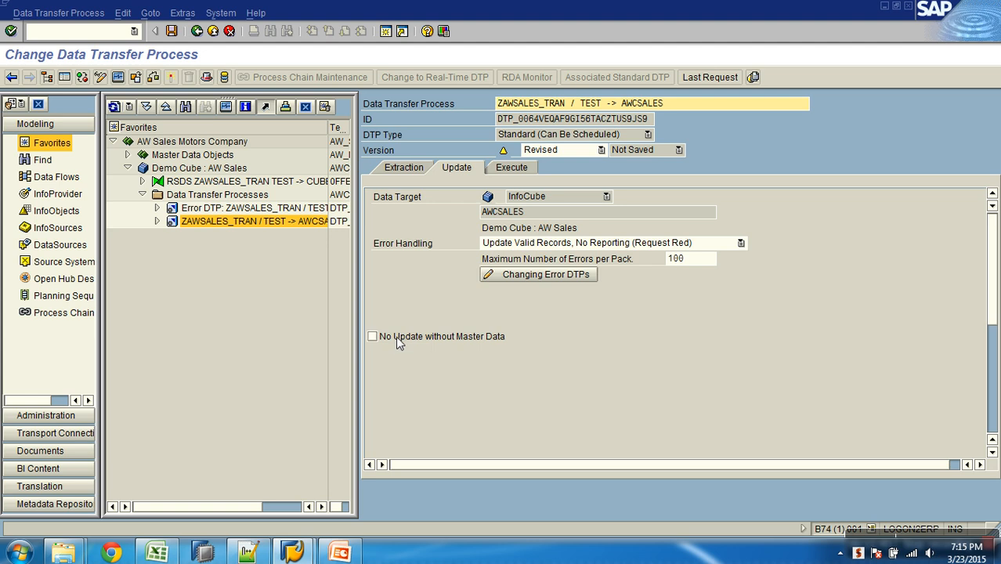